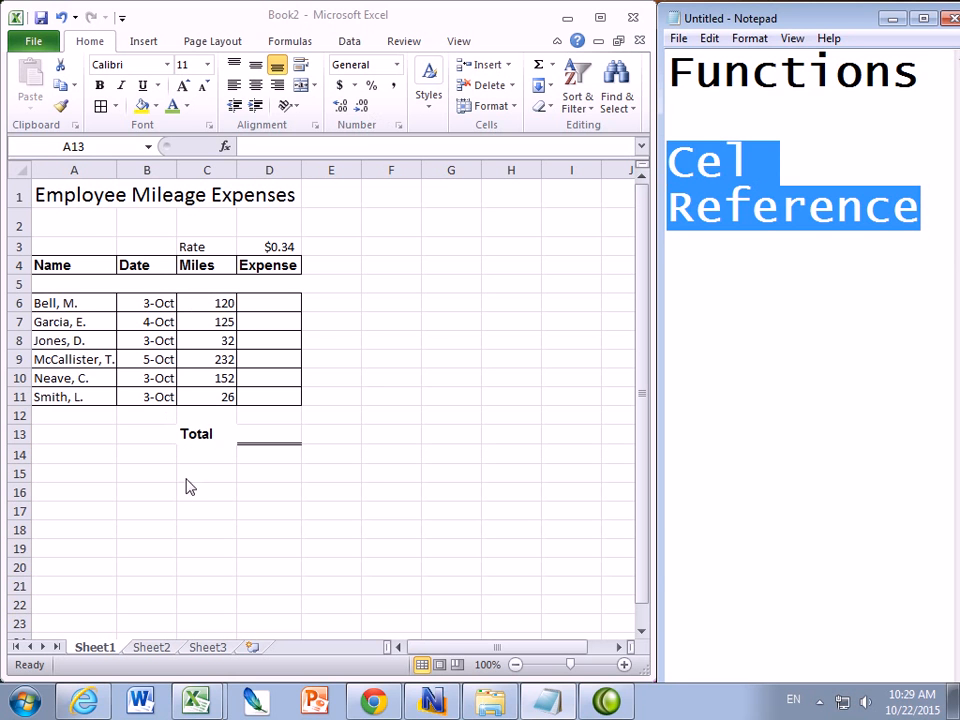
Rename the Miles column heading in C4 to KM
{"action": "left_click", "coordinate": [100, 197]}
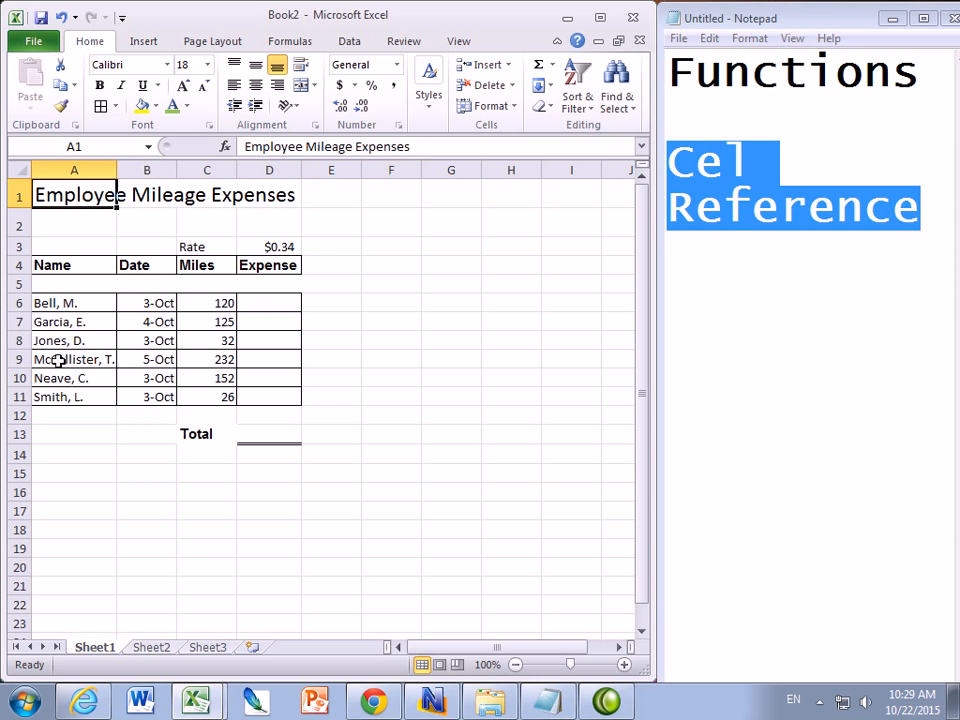
{"action": "left_click", "coordinate": [192, 247]}
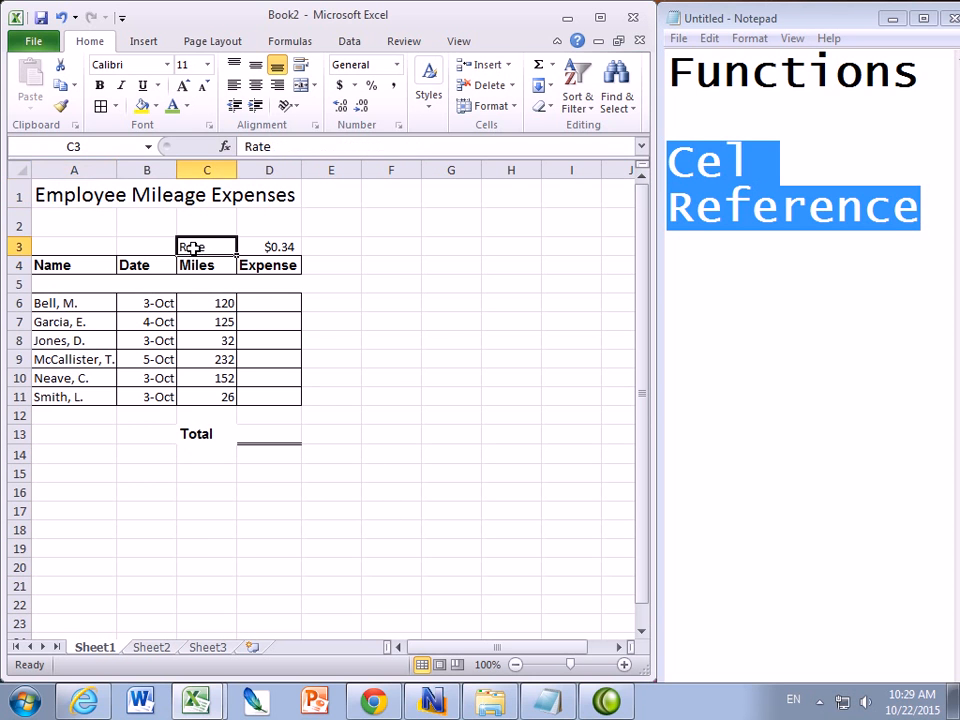
{"action": "left_click", "coordinate": [268, 246]}
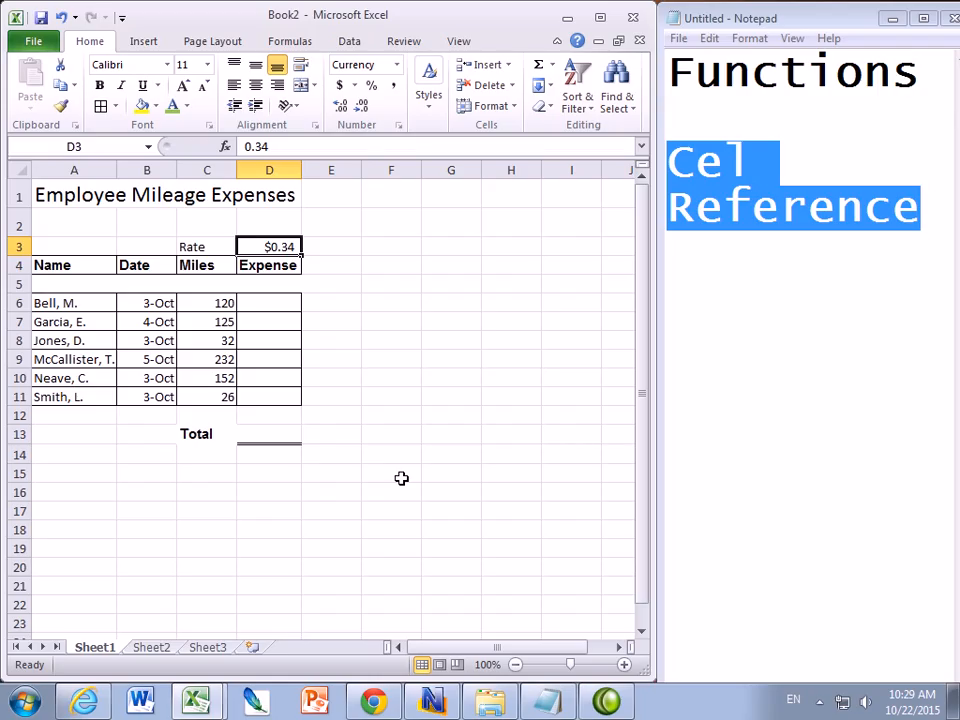
{"action": "left_click", "coordinate": [66, 305]}
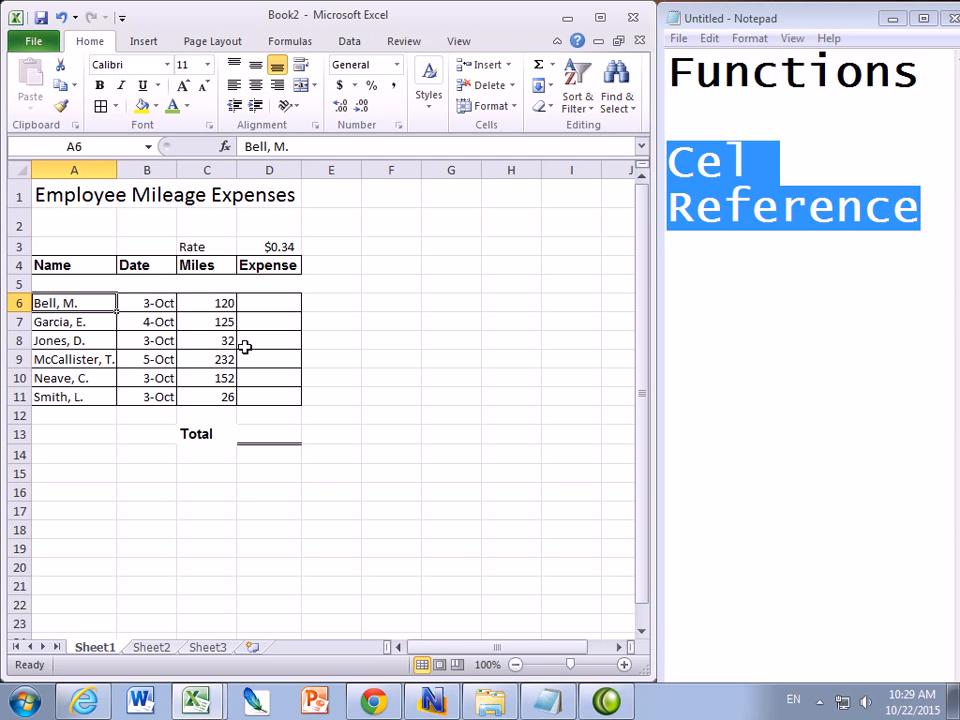
{"action": "left_click", "coordinate": [137, 305]}
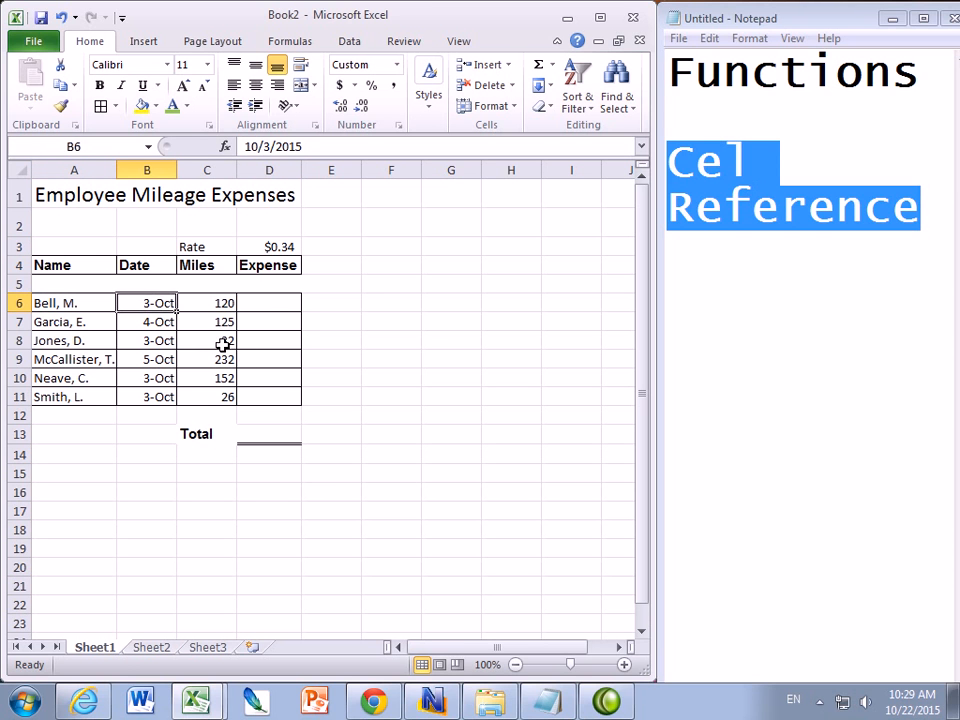
{"action": "left_click", "coordinate": [215, 308]}
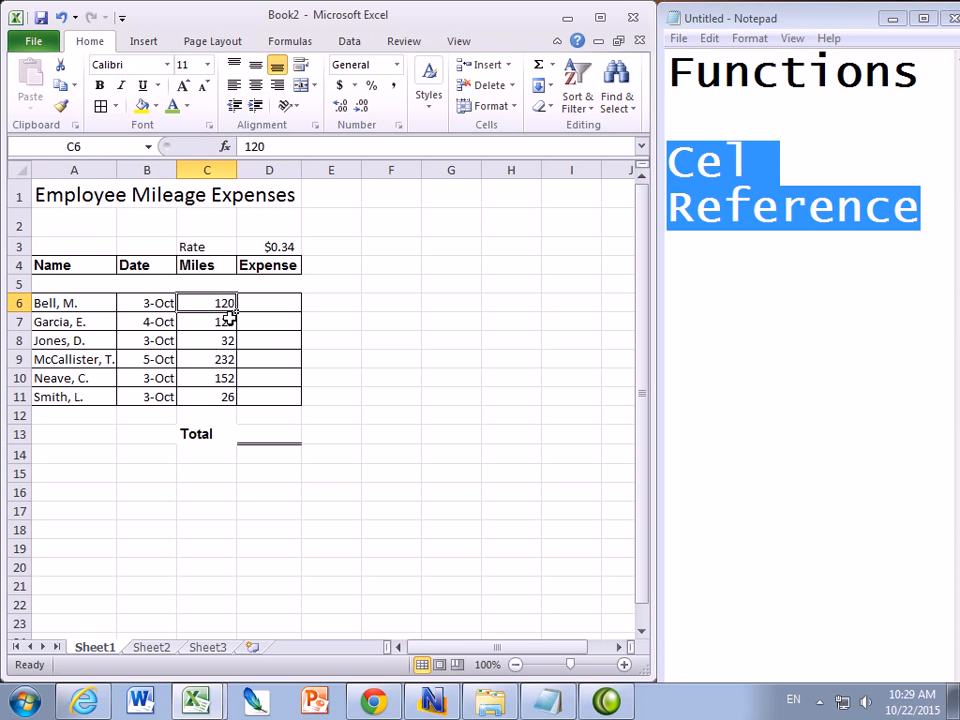
{"action": "left_click", "coordinate": [210, 267]}
{"action": "type", "text": "KM"}
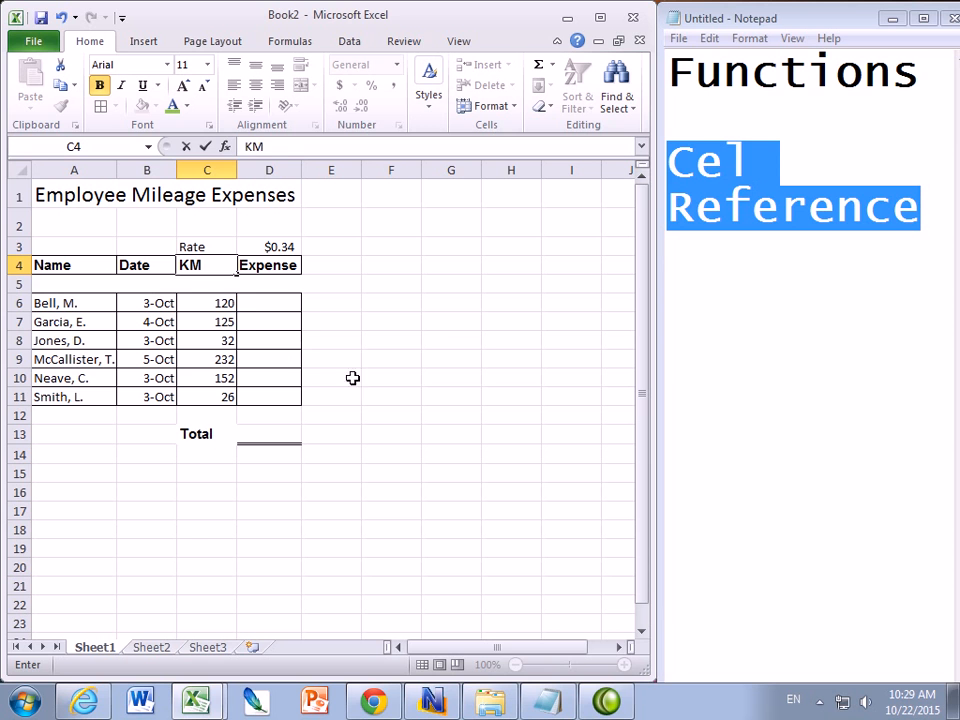
{"action": "left_click", "coordinate": [262, 304]}
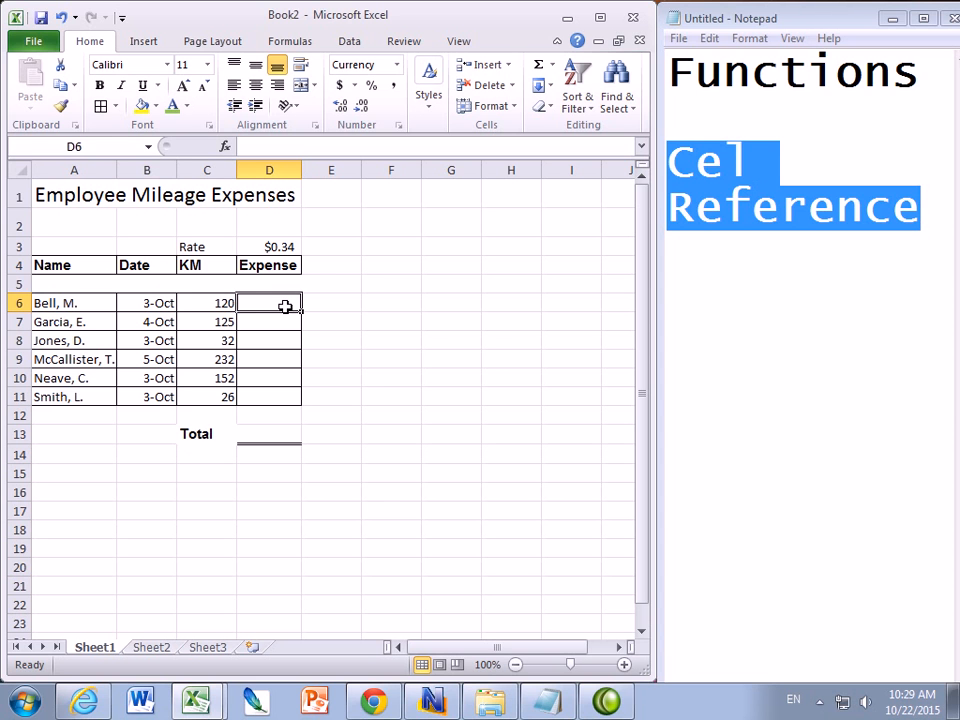
Enter the formula =C6*D3 in D6 to calculate the first employee's expense
{"action": "left_click", "coordinate": [259, 146]}
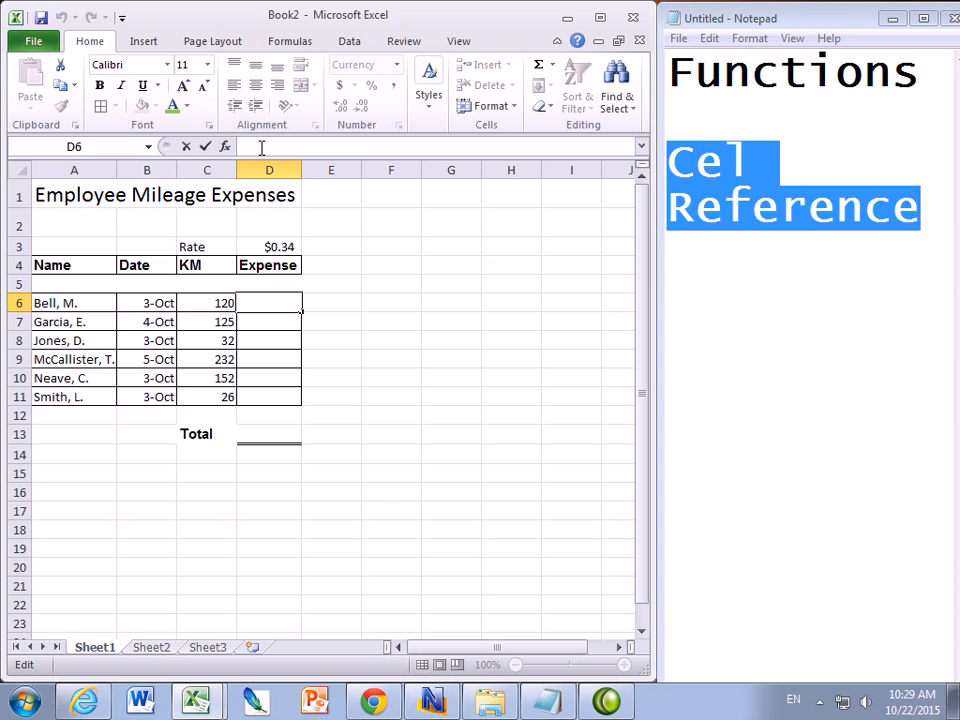
{"action": "type", "text": "="}
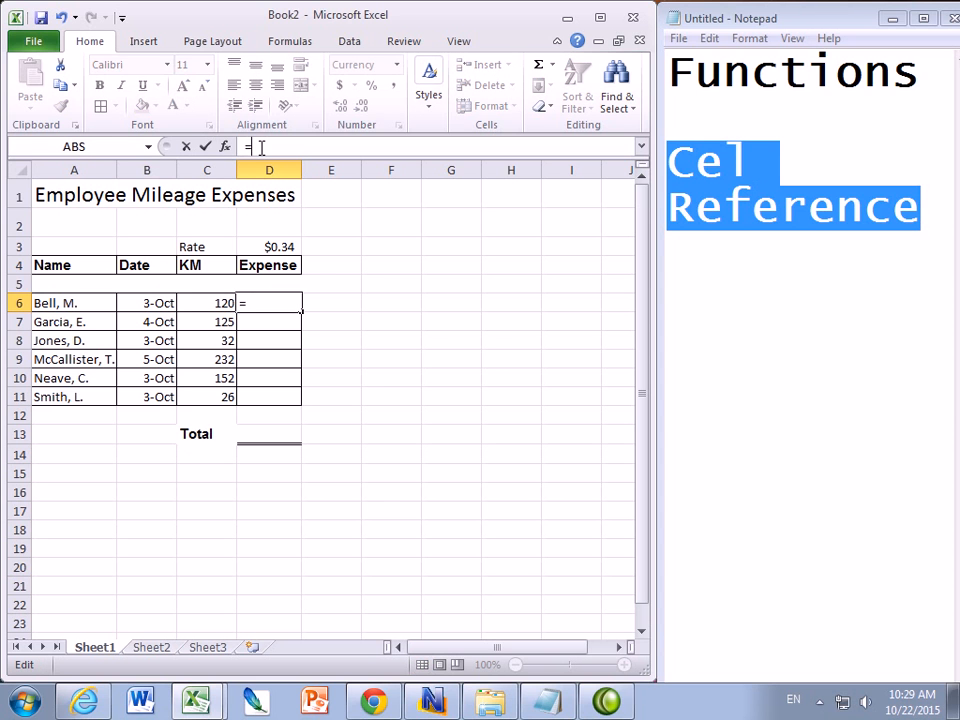
{"action": "left_click", "coordinate": [206, 305]}
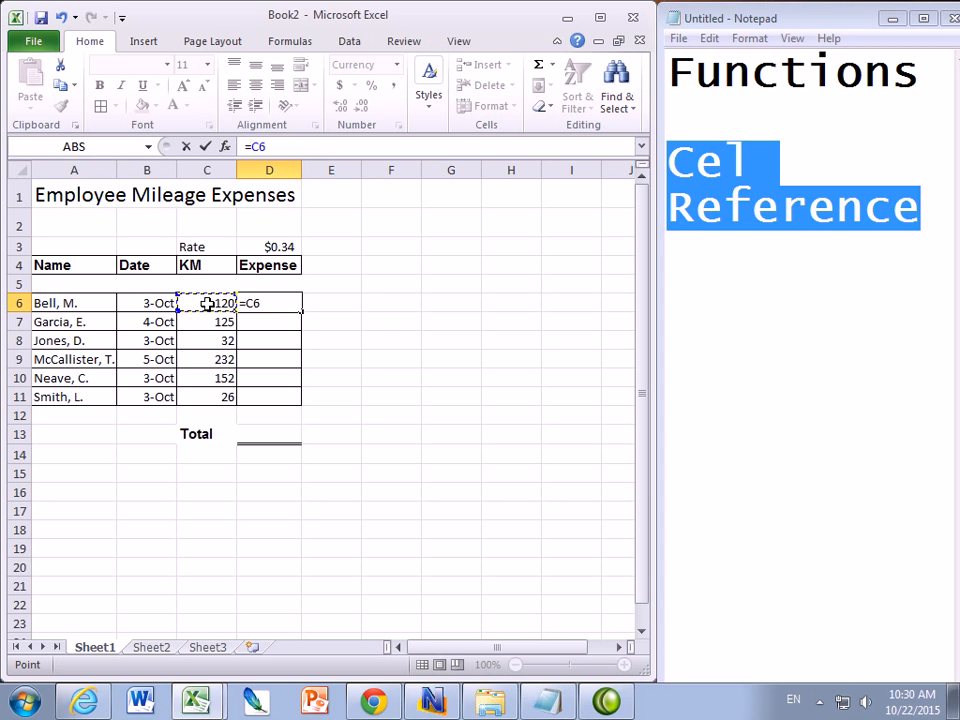
{"action": "type", "text": "*"}
{"action": "left_click", "coordinate": [269, 247]}
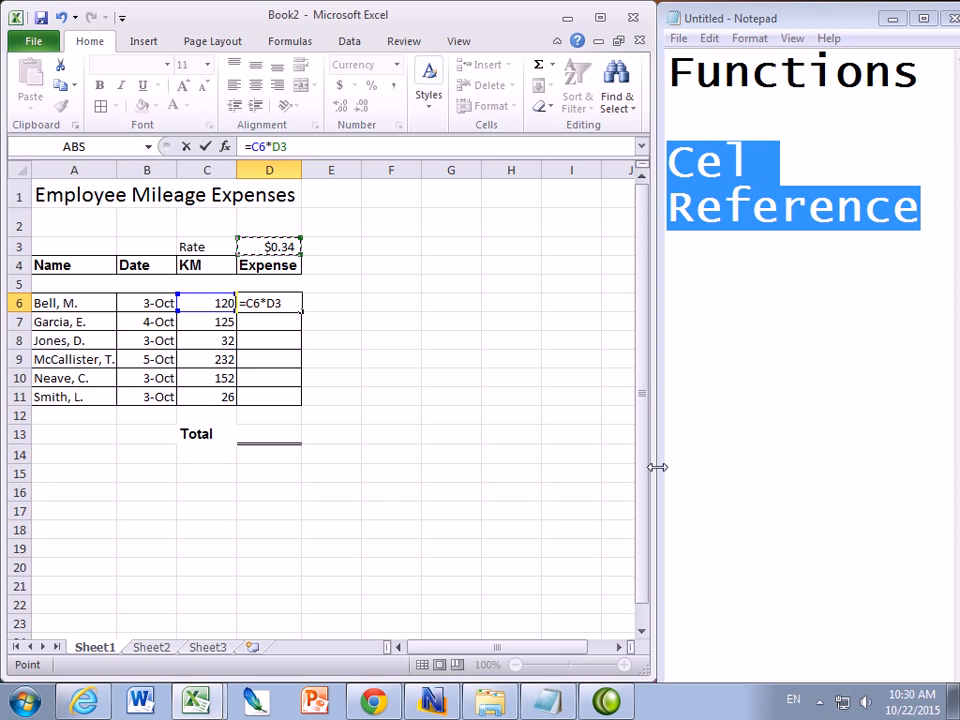
{"action": "key", "text": "Return"}
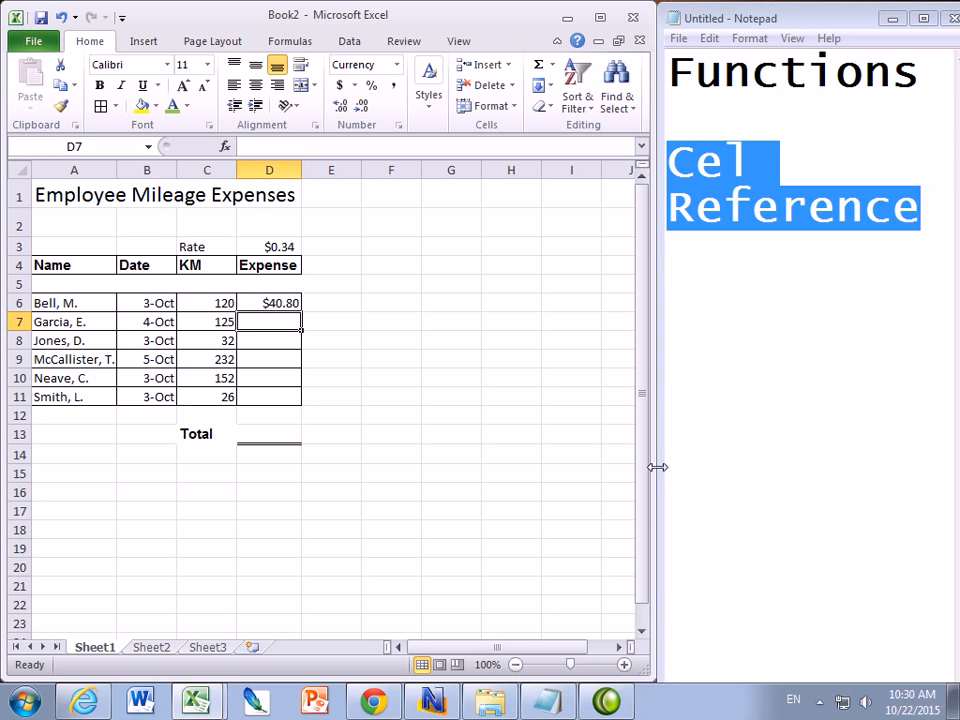
Fill the D6 expense formula down the Expense column through D11
{"action": "left_click", "coordinate": [270, 303]}
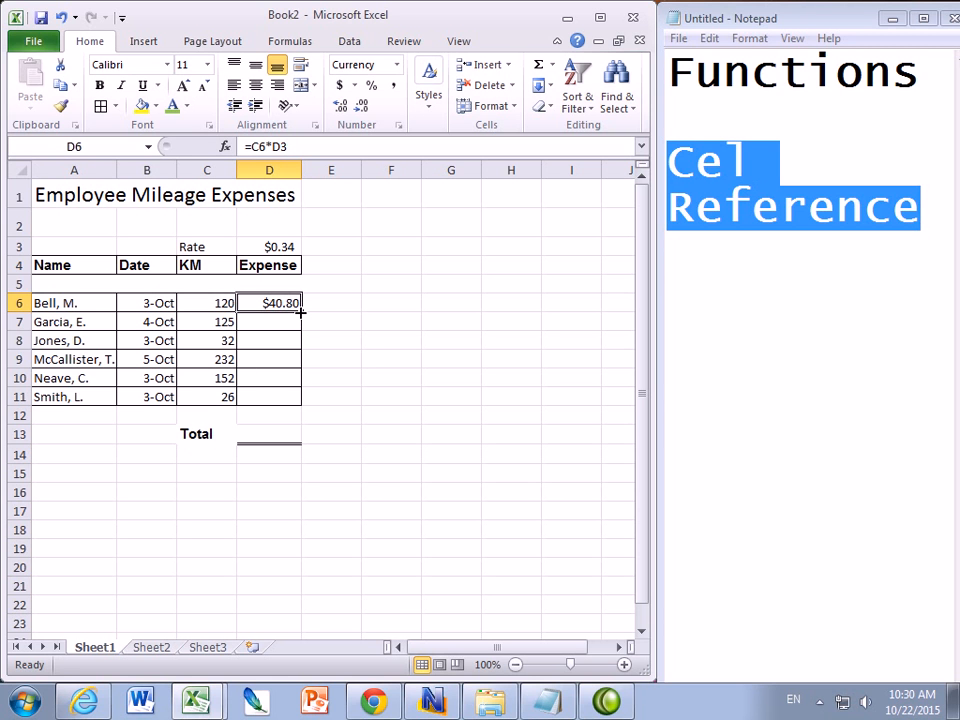
{"action": "left_click_drag", "start_coordinate": [300, 311], "coordinate": [299, 402]}
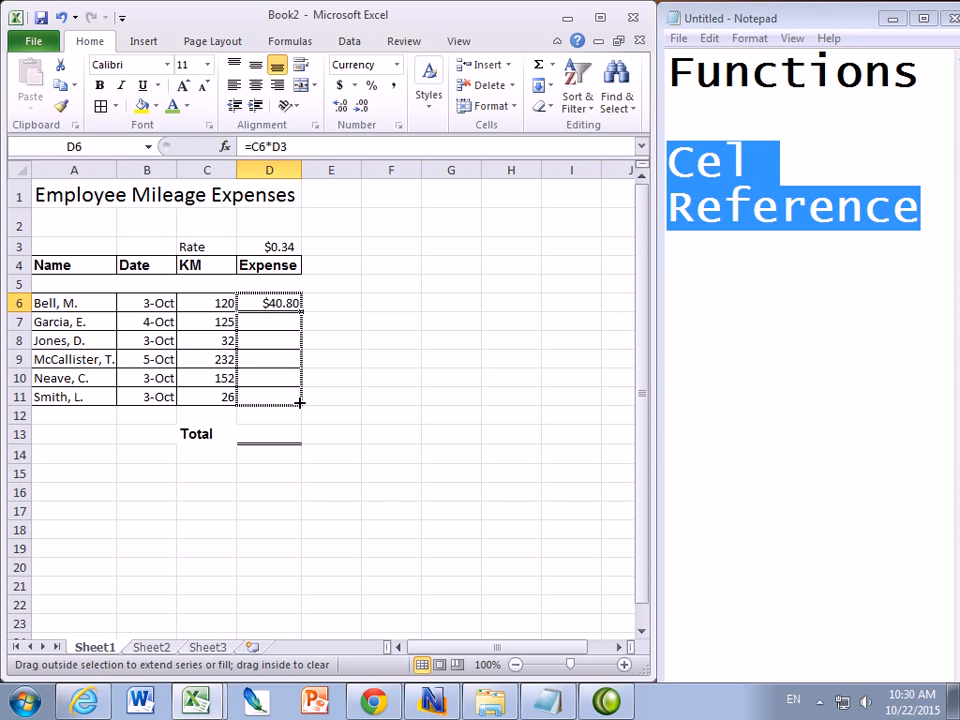
{"action": "left_click_drag", "start_coordinate": [299, 402], "coordinate": [298, 399]}
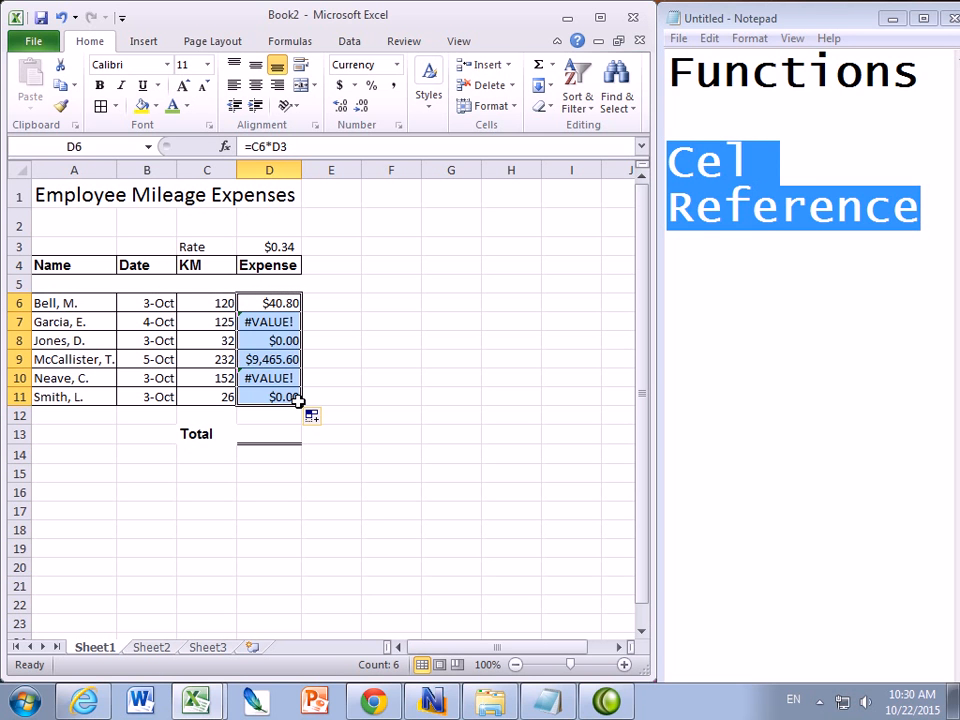
Inspect the copied Expense formulas and the cells they reference
{"action": "left_click", "coordinate": [269, 322]}
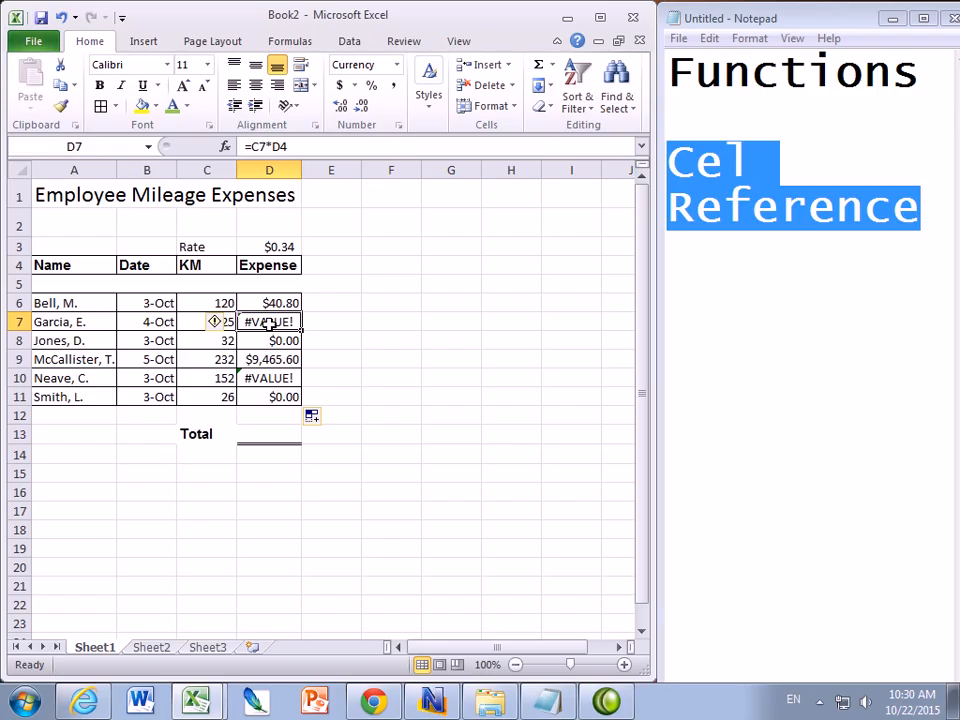
{"action": "left_click", "coordinate": [262, 379]}
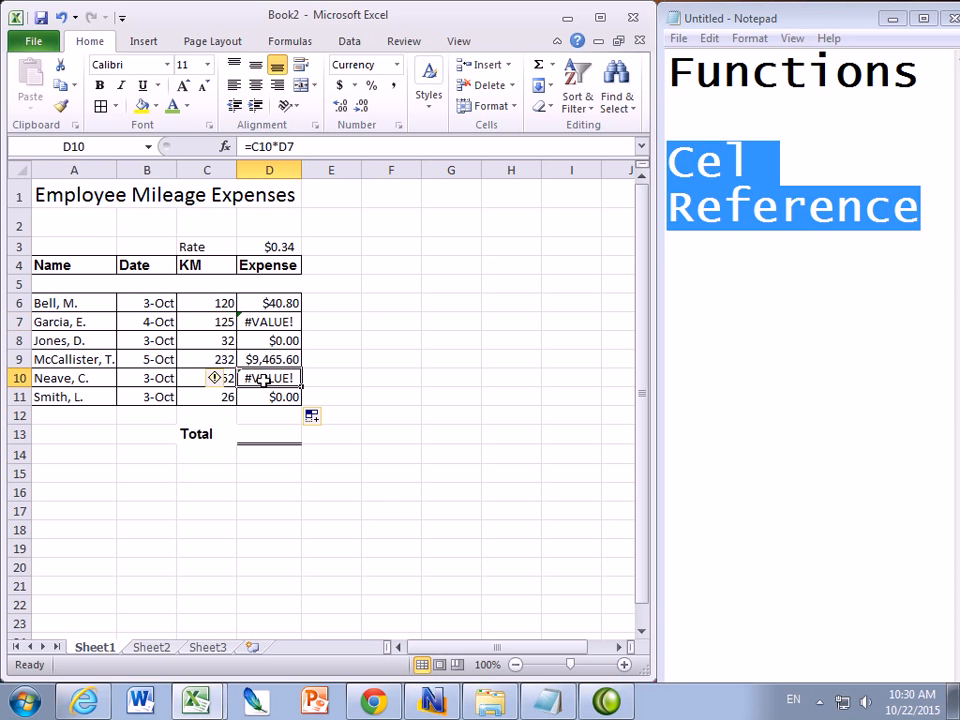
{"action": "left_click", "coordinate": [272, 340]}
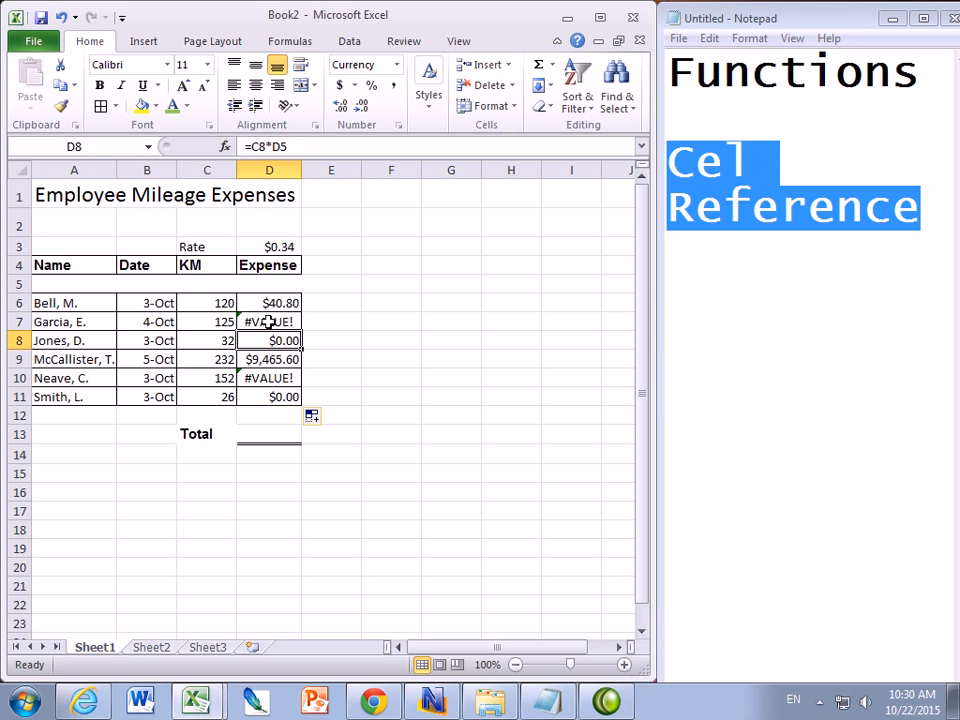
{"action": "left_click", "coordinate": [266, 320]}
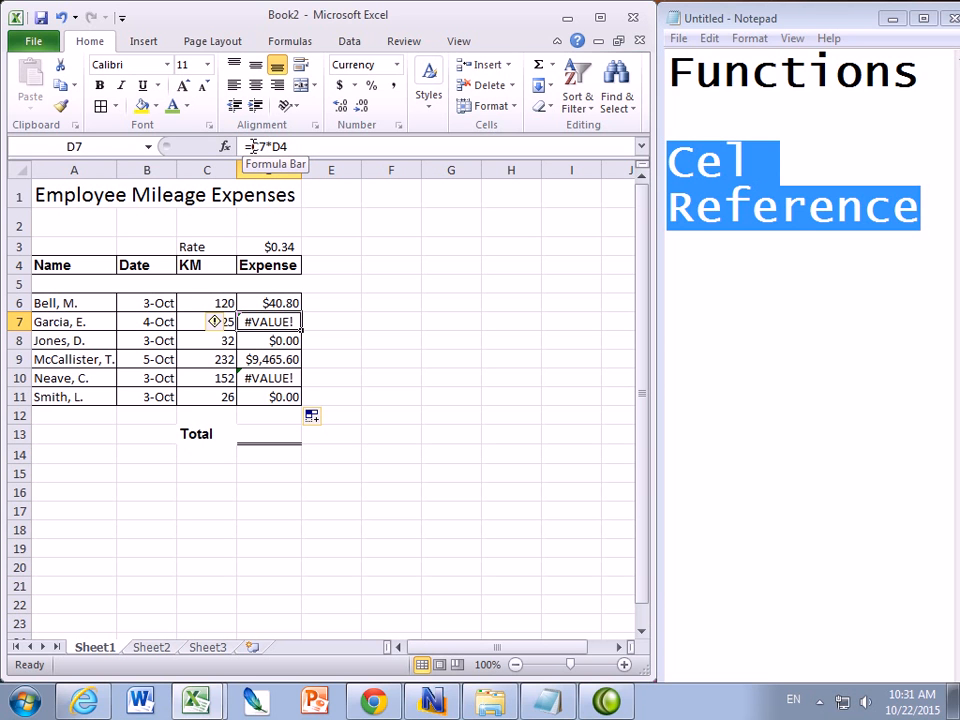
{"action": "left_click", "coordinate": [191, 320]}
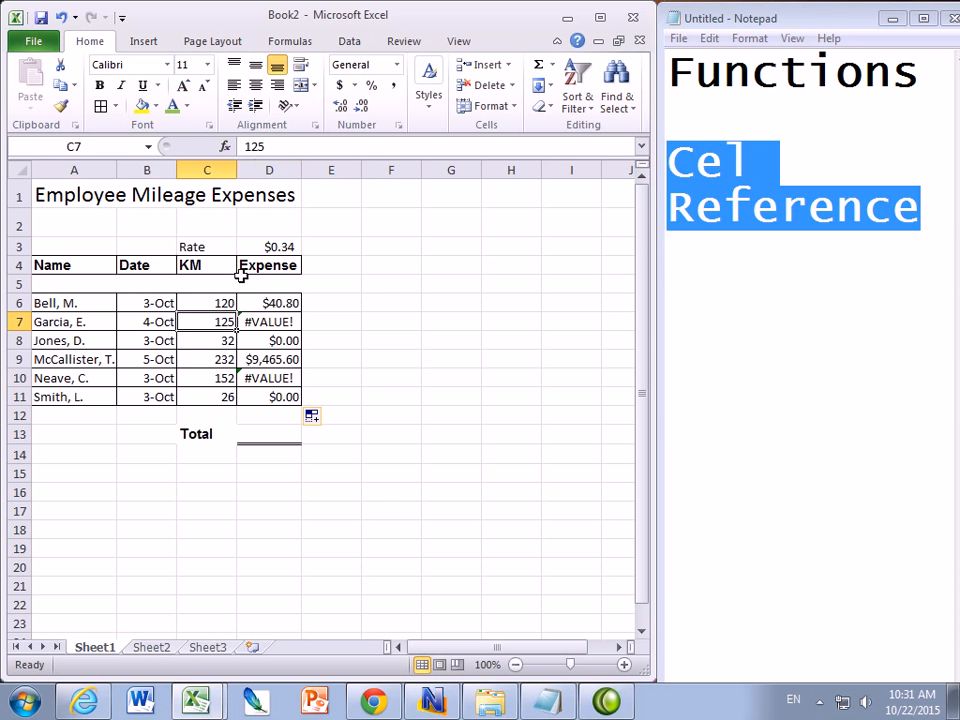
{"action": "left_click", "coordinate": [254, 321]}
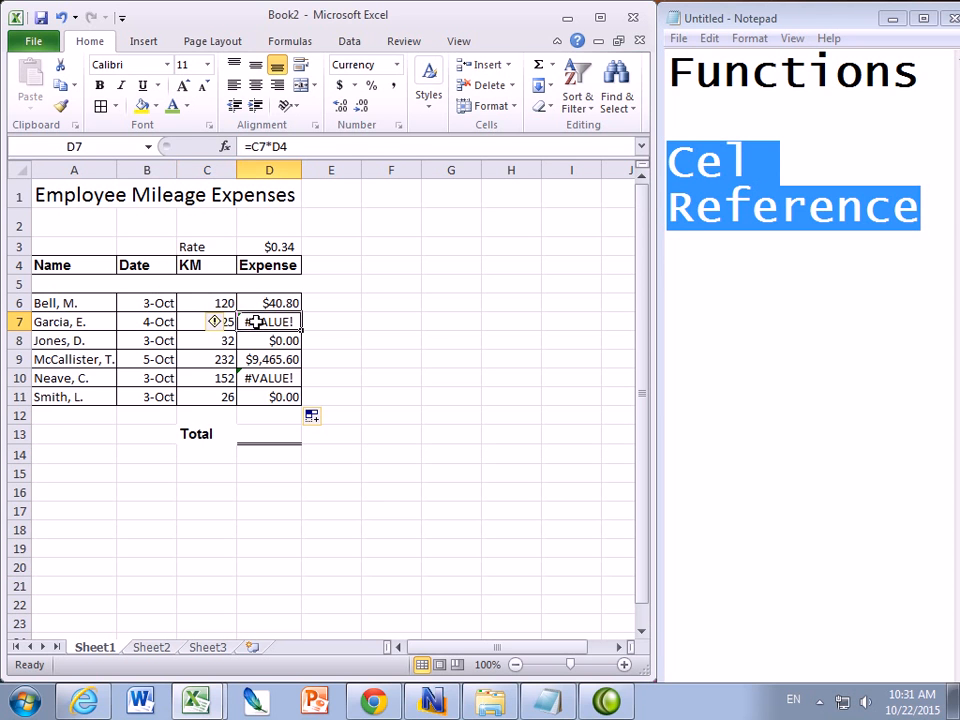
{"action": "left_click", "coordinate": [268, 264]}
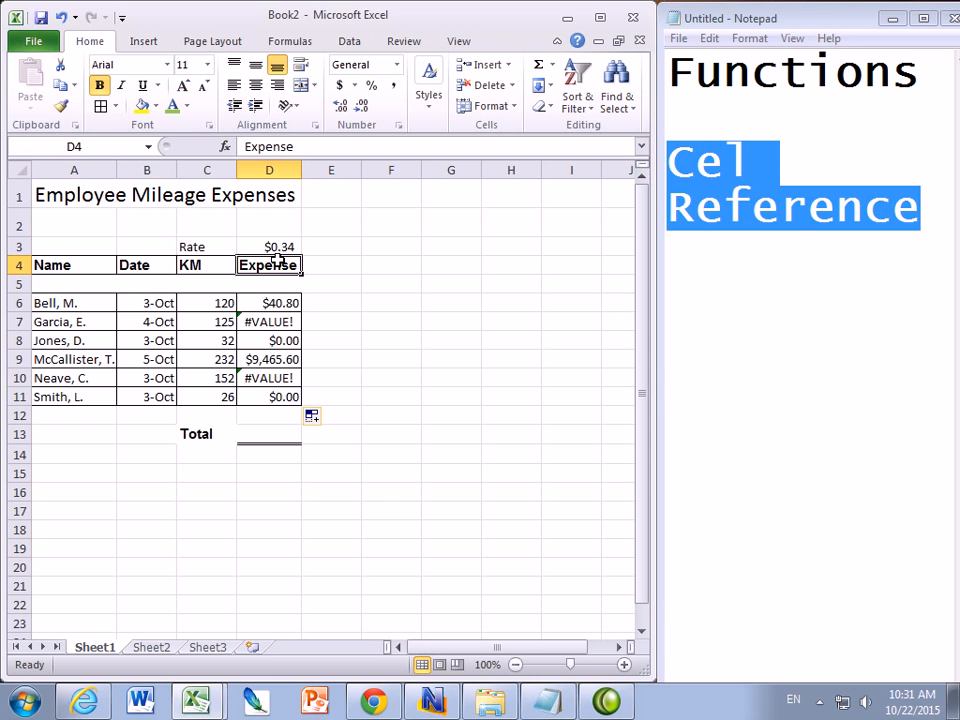
{"action": "left_click", "coordinate": [272, 247]}
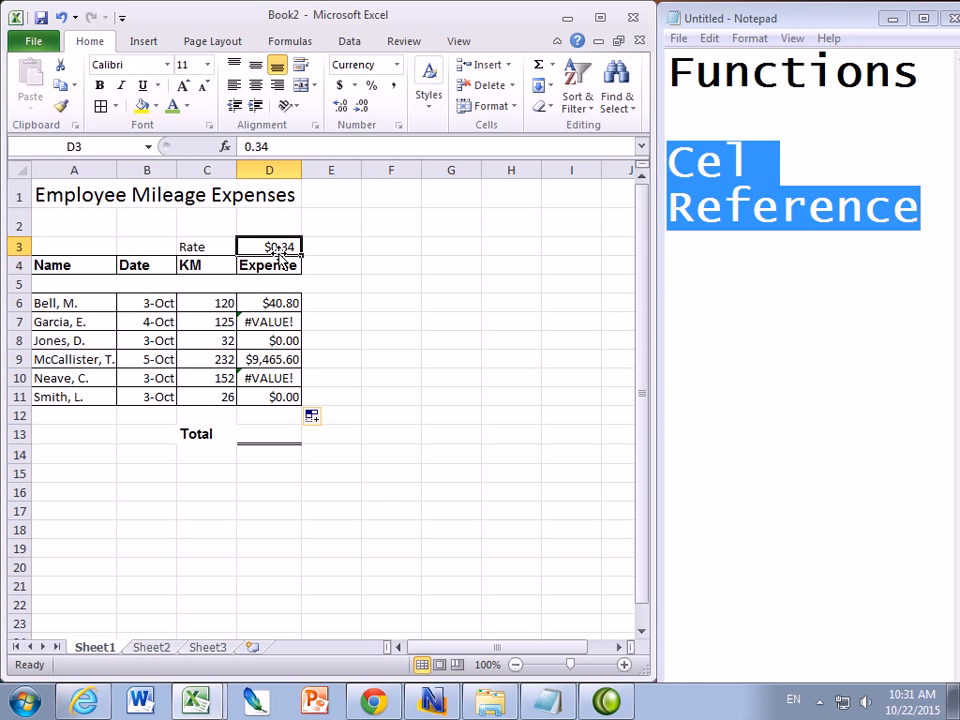
{"action": "left_click", "coordinate": [739, 285]}
{"action": "left_click_drag", "start_coordinate": [936, 208], "coordinate": [668, 160]}
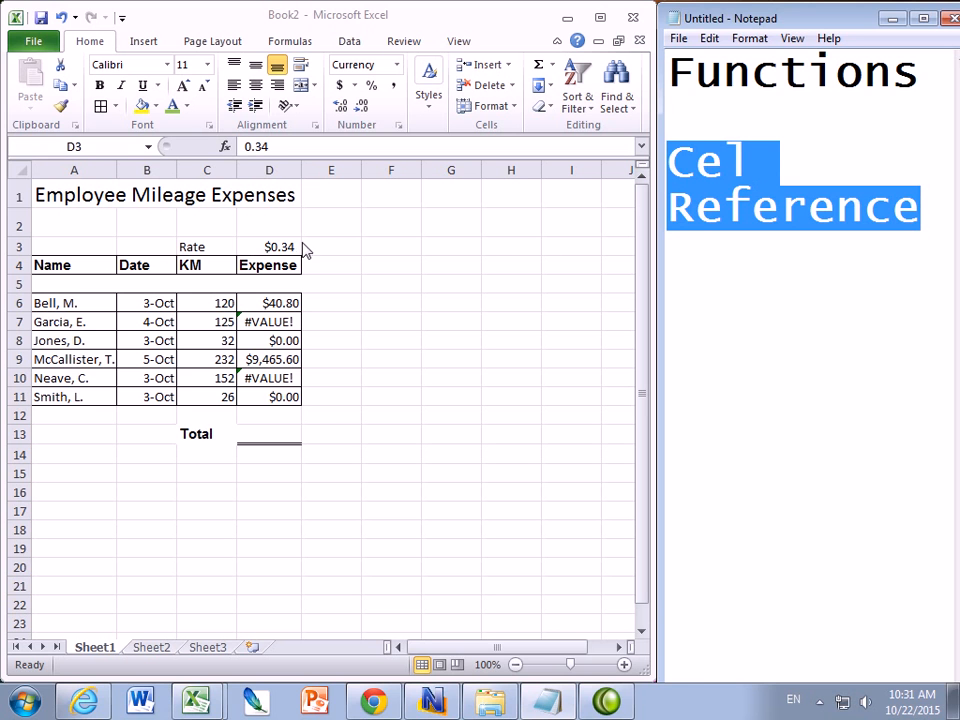
Change D6's formula to =C6*$D$3 with an absolute rate reference and fill it down through D11
{"action": "left_click", "coordinate": [271, 246]}
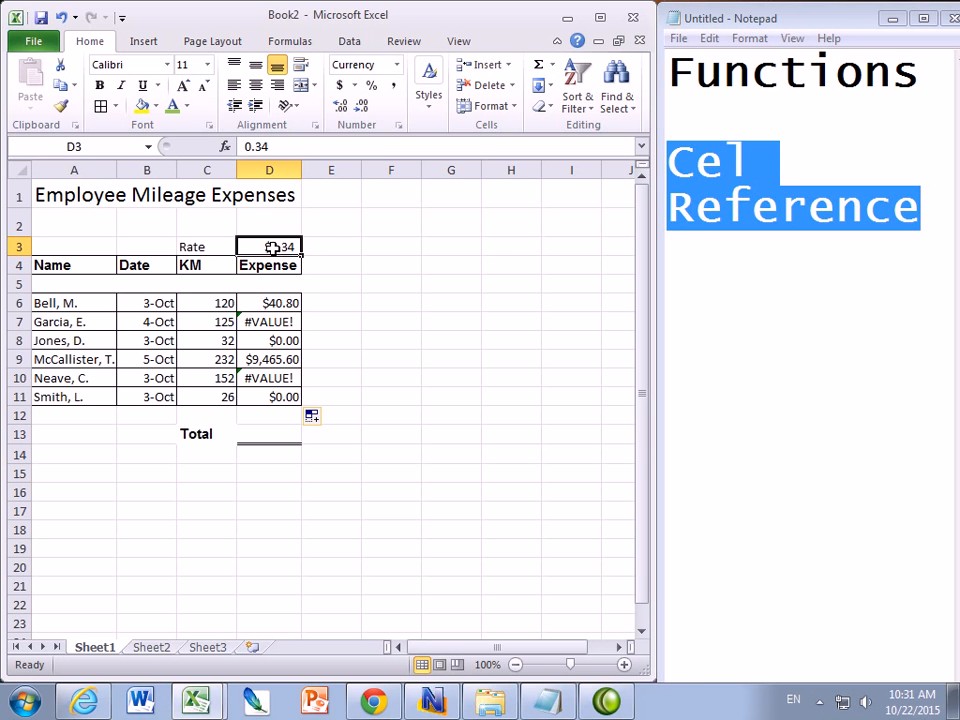
{"action": "left_click", "coordinate": [264, 308]}
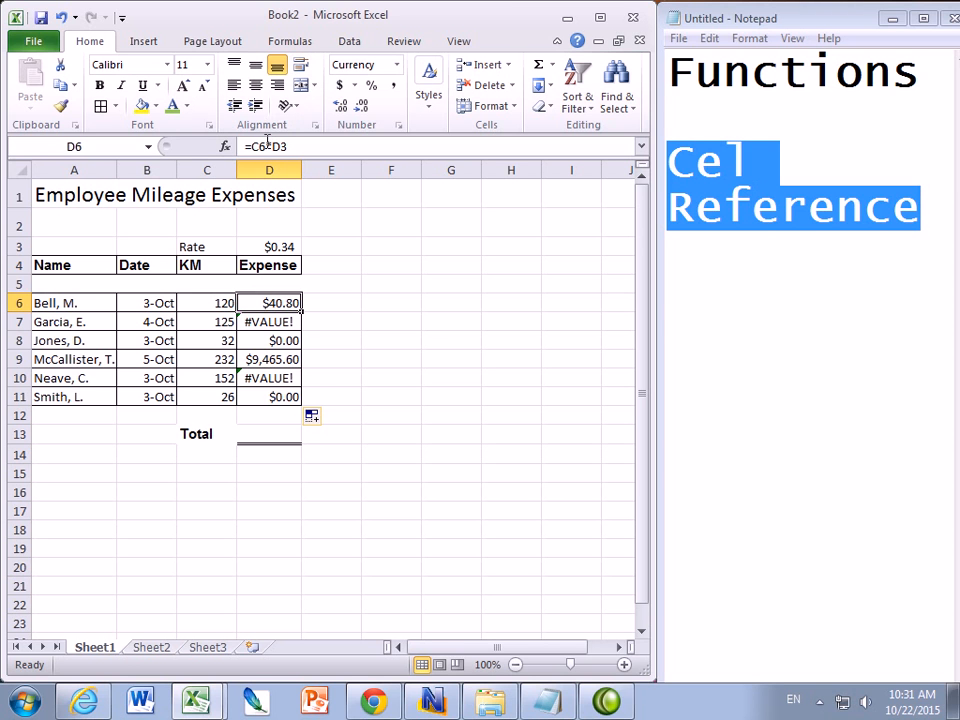
{"action": "left_click", "coordinate": [272, 146]}
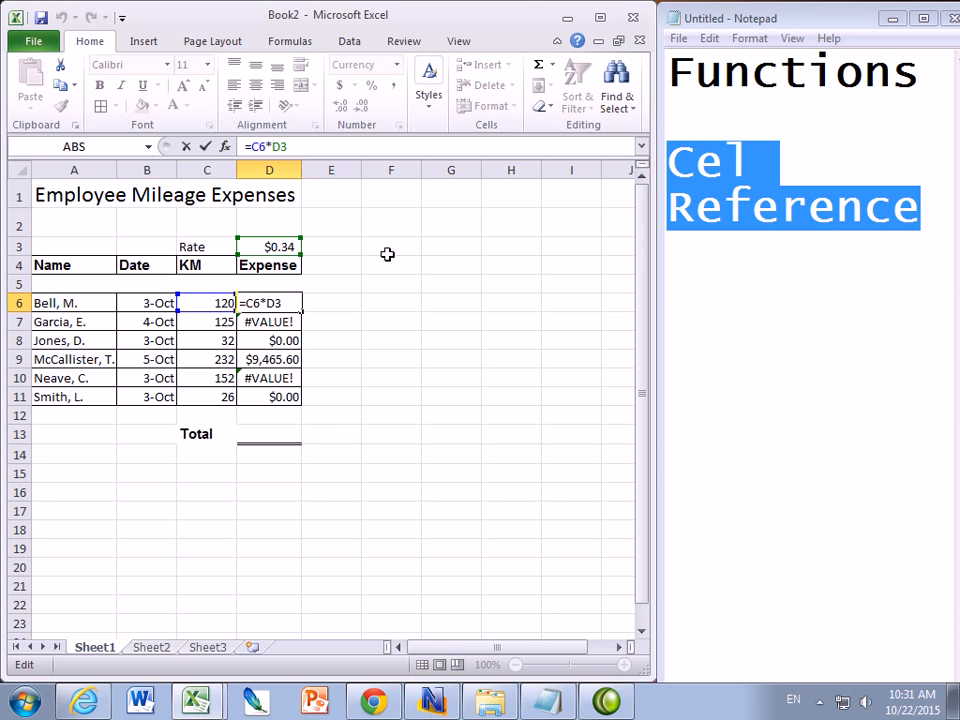
{"action": "type", "text": "$"}
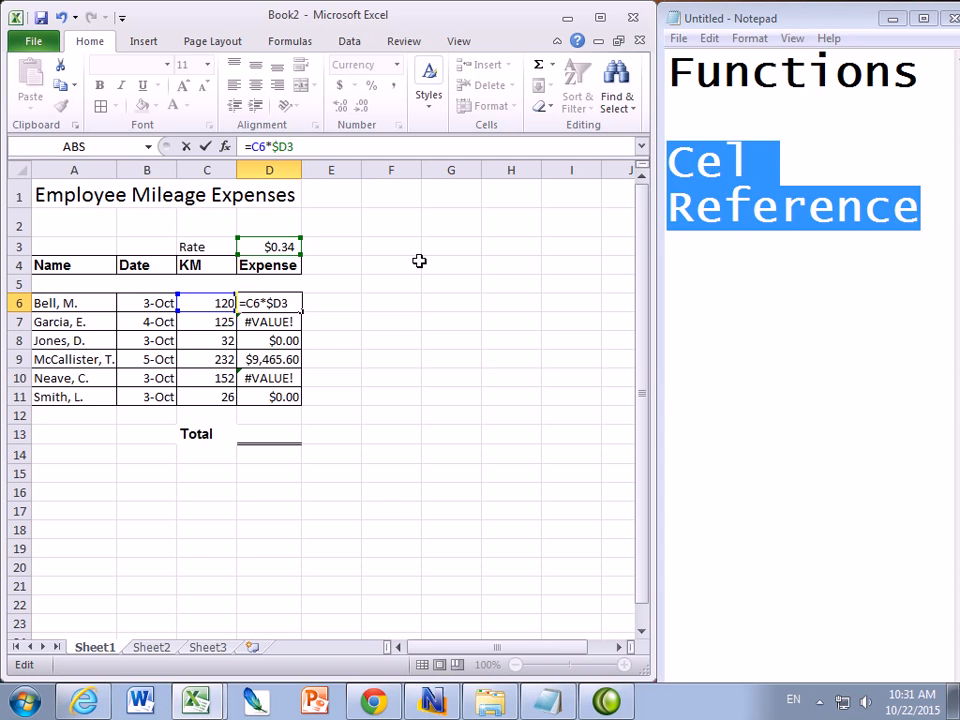
{"action": "type", "text": "$"}
{"action": "key", "text": "Return"}
{"action": "left_click", "coordinate": [270, 304]}
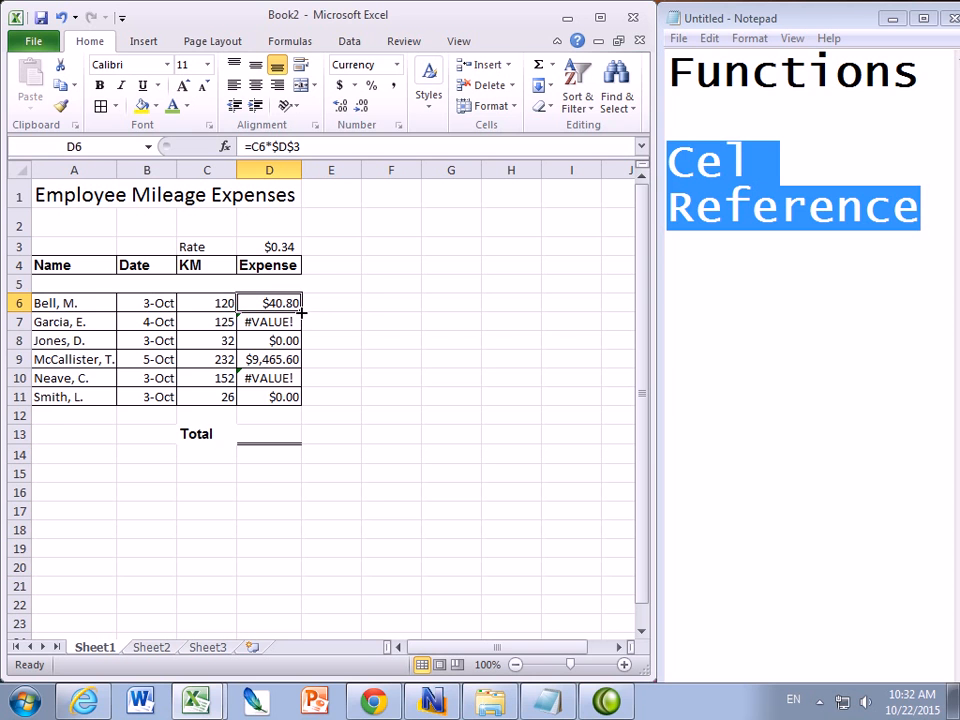
{"action": "left_click_drag", "start_coordinate": [301, 312], "coordinate": [288, 399]}
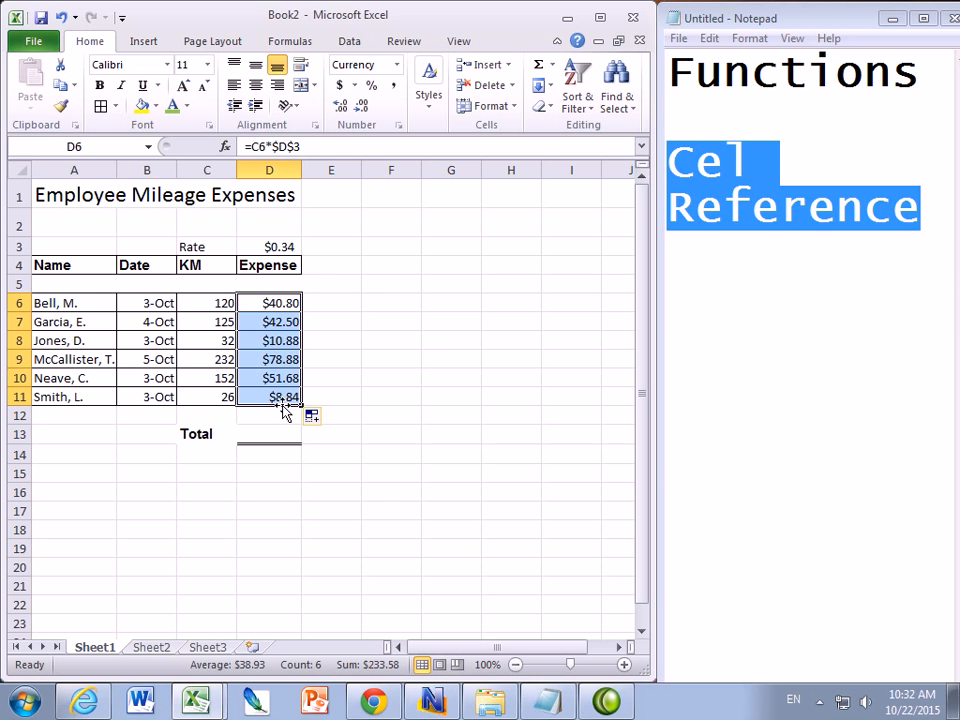
Inspect the refilled Expense formulas and the absolute rate reference in D6
{"action": "left_click", "coordinate": [282, 246]}
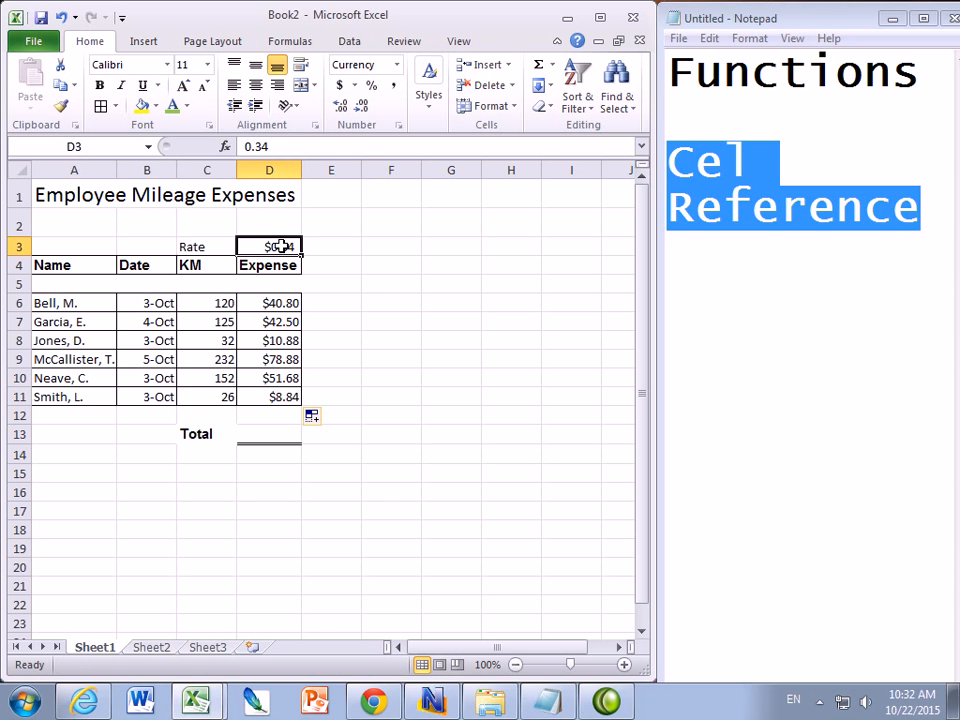
{"action": "left_click", "coordinate": [273, 320]}
{"action": "left_click", "coordinate": [270, 341]}
{"action": "left_click", "coordinate": [270, 358]}
{"action": "left_click", "coordinate": [270, 377]}
{"action": "left_click", "coordinate": [272, 396]}
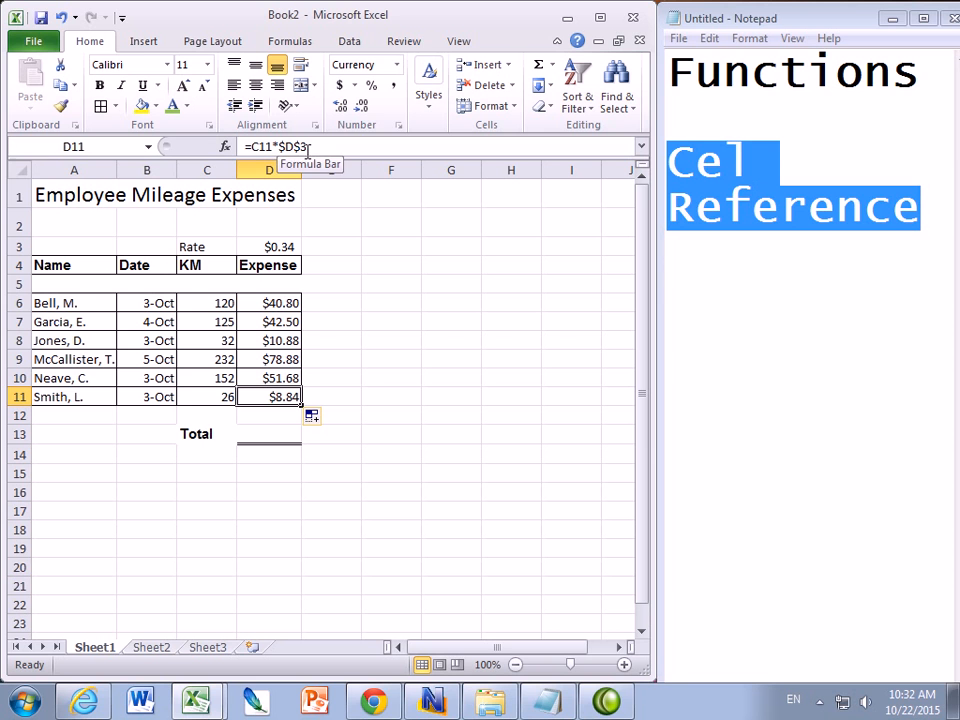
{"action": "left_click", "coordinate": [272, 302]}
{"action": "mouse_move", "coordinate": [301, 311]}
{"action": "left_mouse_down"}
{"action": "mouse_move", "coordinate": [296, 409]}
{"action": "mouse_move", "coordinate": [297, 307]}
{"action": "left_mouse_up"}
{"action": "left_click", "coordinate": [285, 247]}
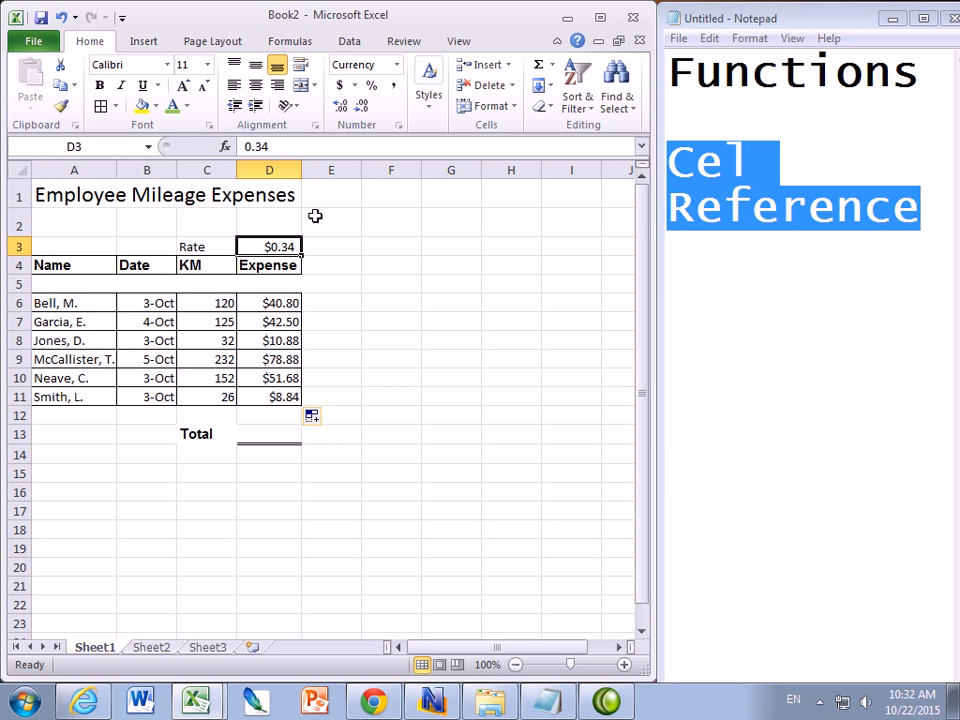
{"action": "left_click", "coordinate": [286, 305]}
{"action": "left_click_drag", "start_coordinate": [270, 146], "coordinate": [277, 146]}
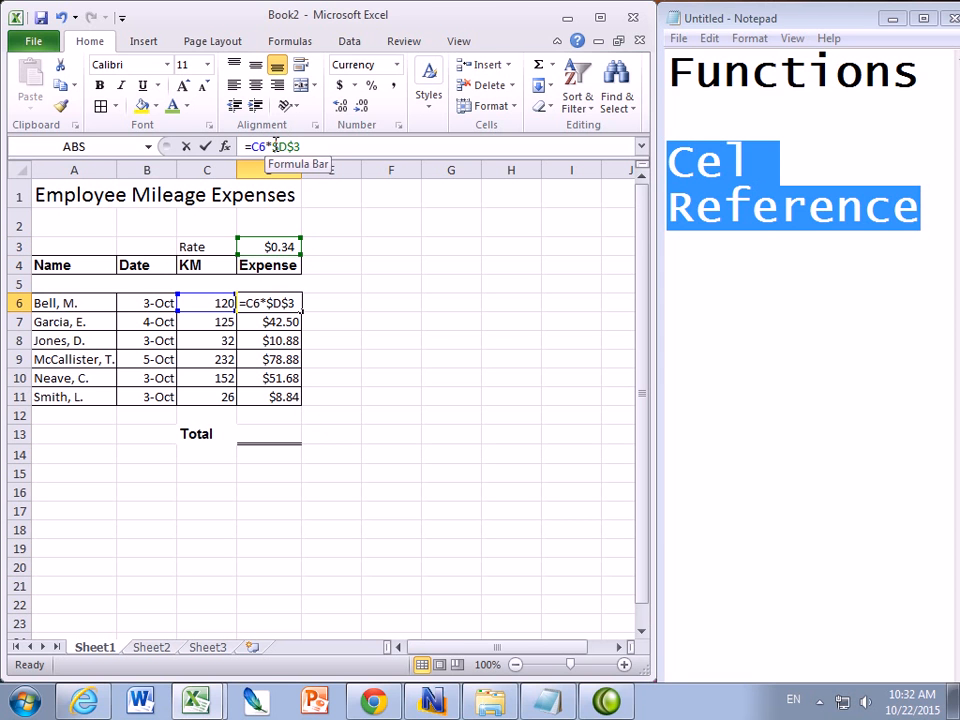
Change D6's formula to the mixed reference =C6*D$3 and fill it down through D11
{"action": "key", "text": "Delete"}
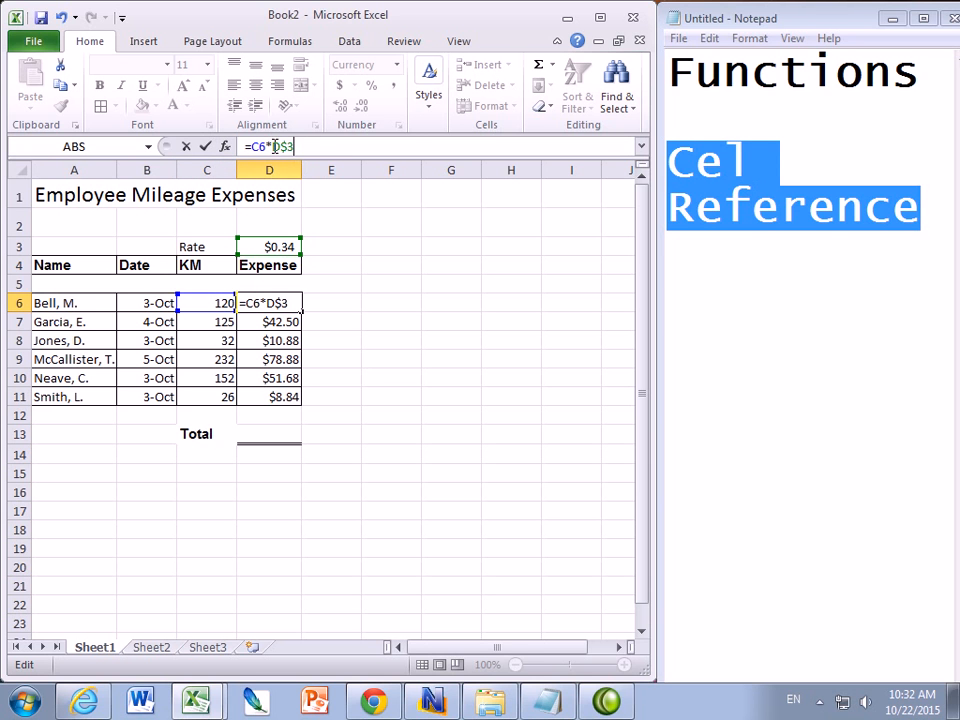
{"action": "left_click_drag", "start_coordinate": [279, 146], "coordinate": [286, 146]}
{"action": "left_click", "coordinate": [304, 146]}
{"action": "key", "text": "Return"}
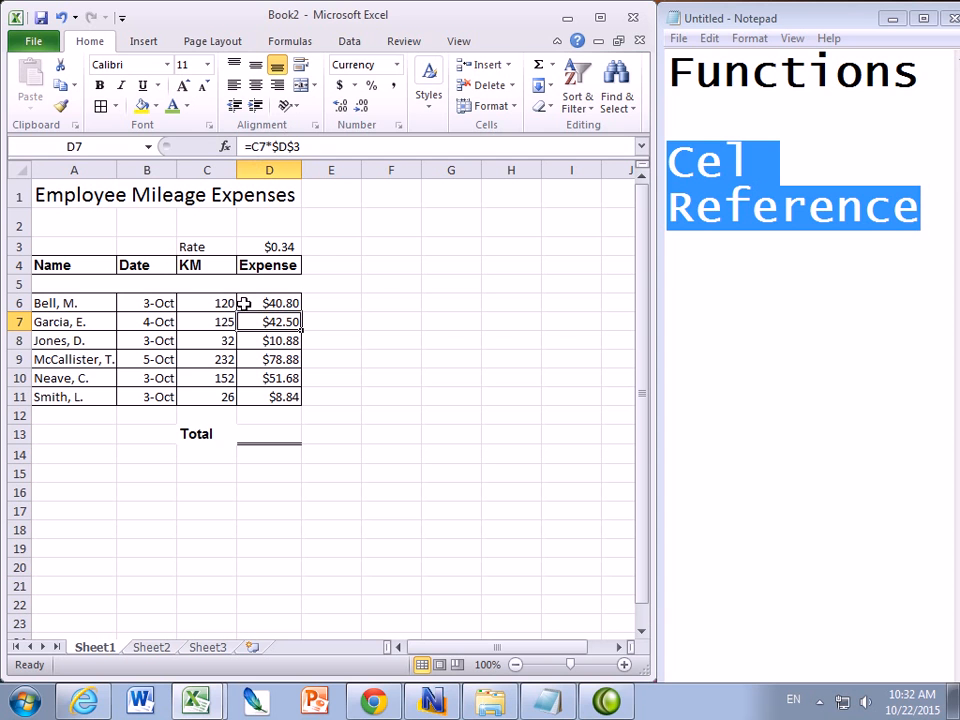
{"action": "left_click", "coordinate": [288, 306]}
{"action": "left_click_drag", "start_coordinate": [300, 311], "coordinate": [302, 400]}
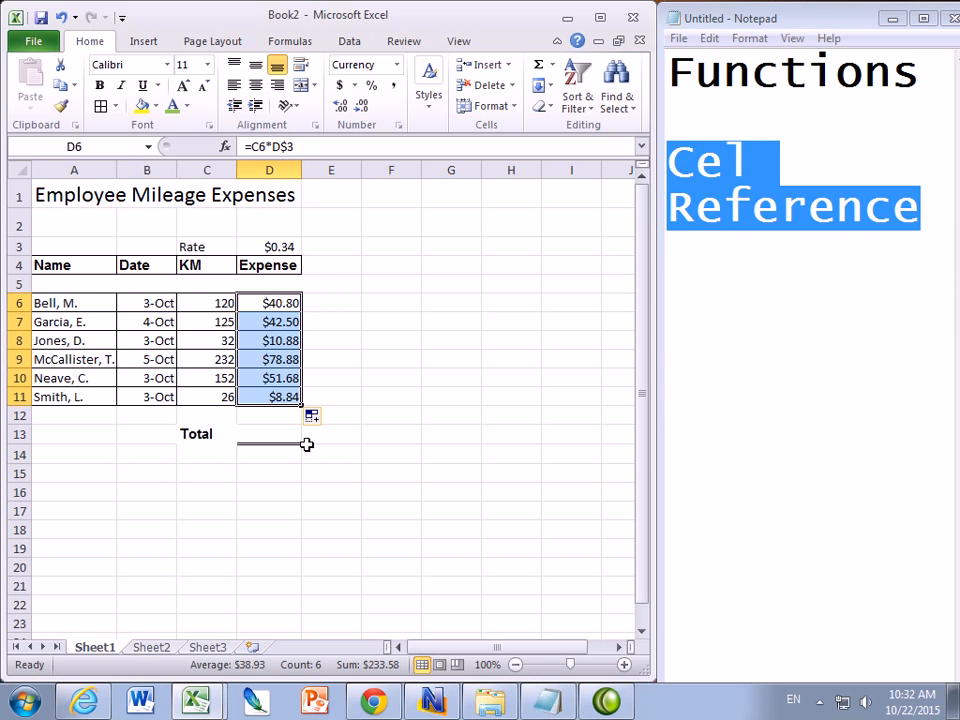
Try to name the rate cell D3 MileageRate
{"action": "left_click", "coordinate": [274, 247]}
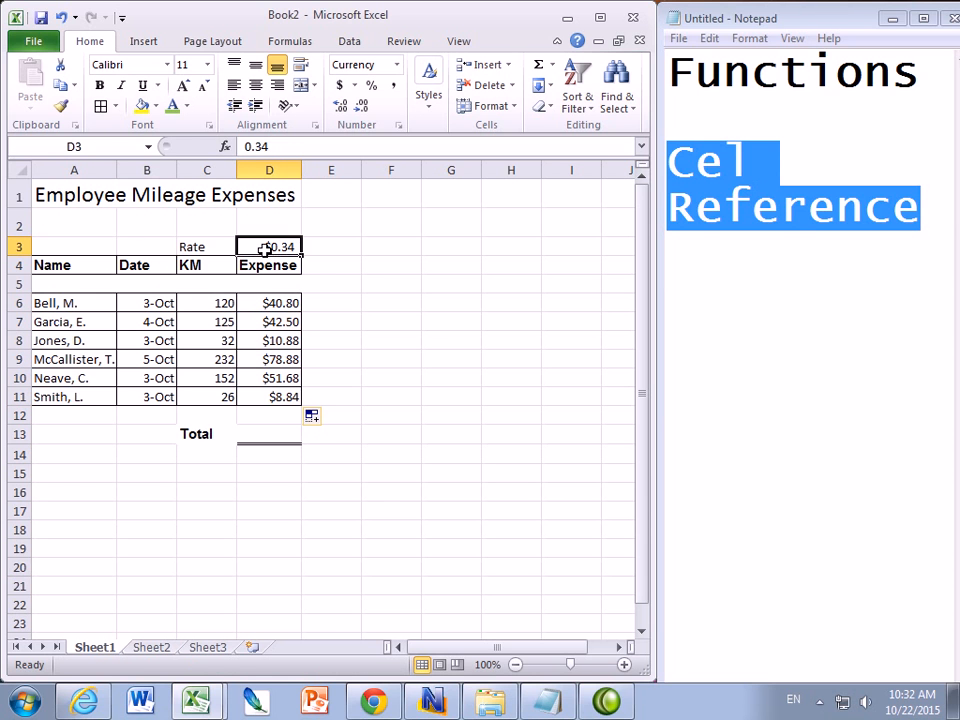
{"action": "left_click", "coordinate": [85, 146]}
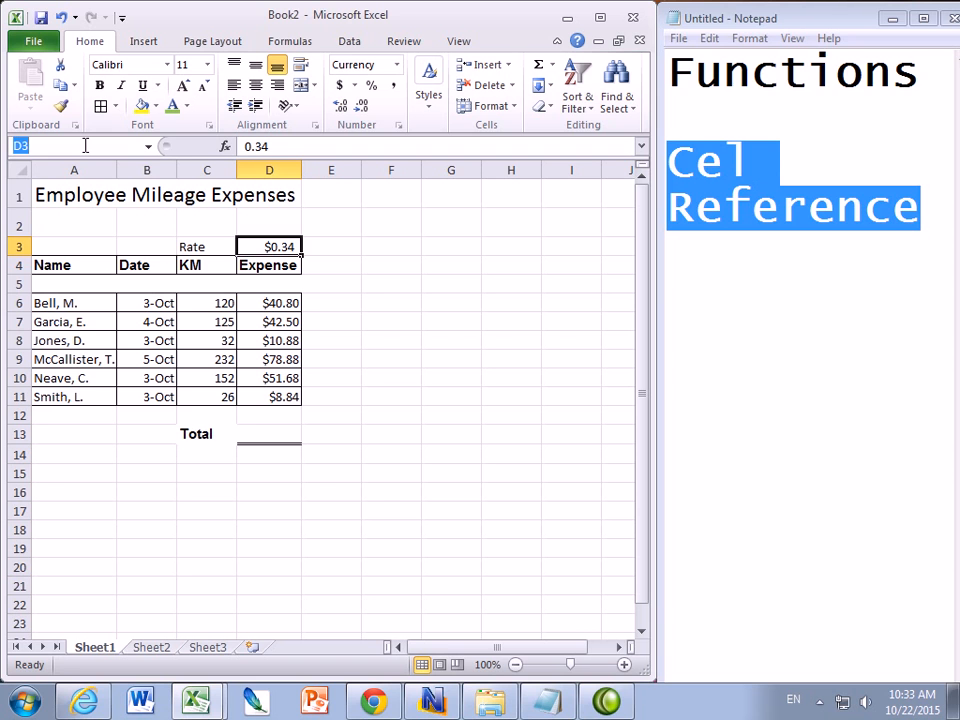
{"action": "type", "text": "R"}
{"action": "type", "text": "Mileag"}
{"action": "type", "text": "eRate"}
{"action": "left_click", "coordinate": [40, 146], "text": "shift"}
{"action": "key", "text": "shift+Home"}
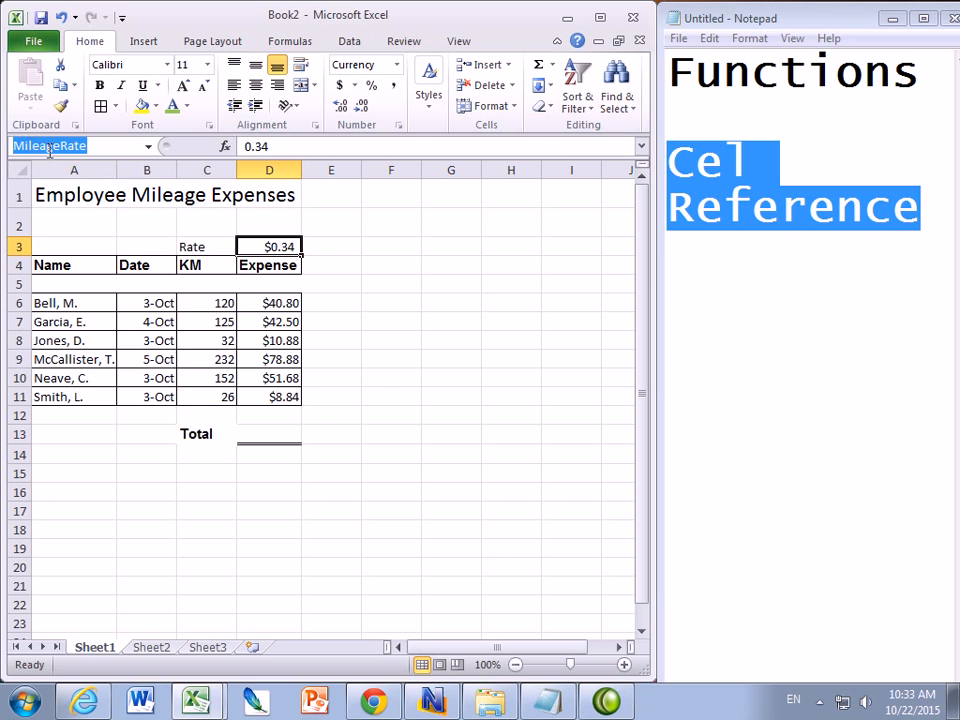
Replace the rate reference in D6's formula with the name, making it =C6*MileageRate
{"action": "left_click", "coordinate": [272, 305]}
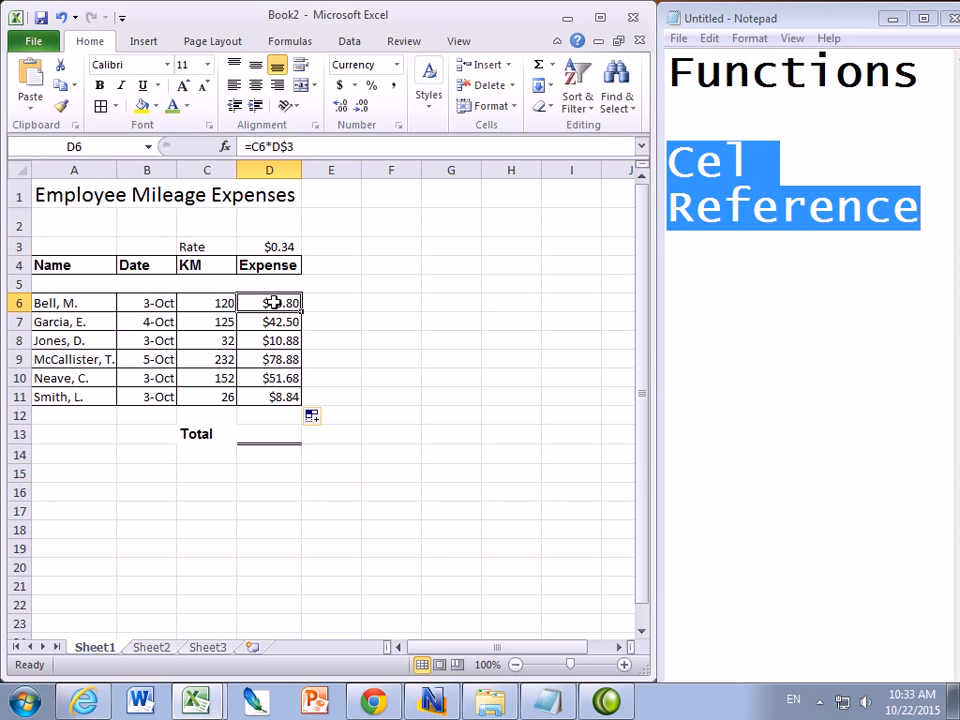
{"action": "double_click", "coordinate": [274, 147]}
{"action": "type", "text": "m"}
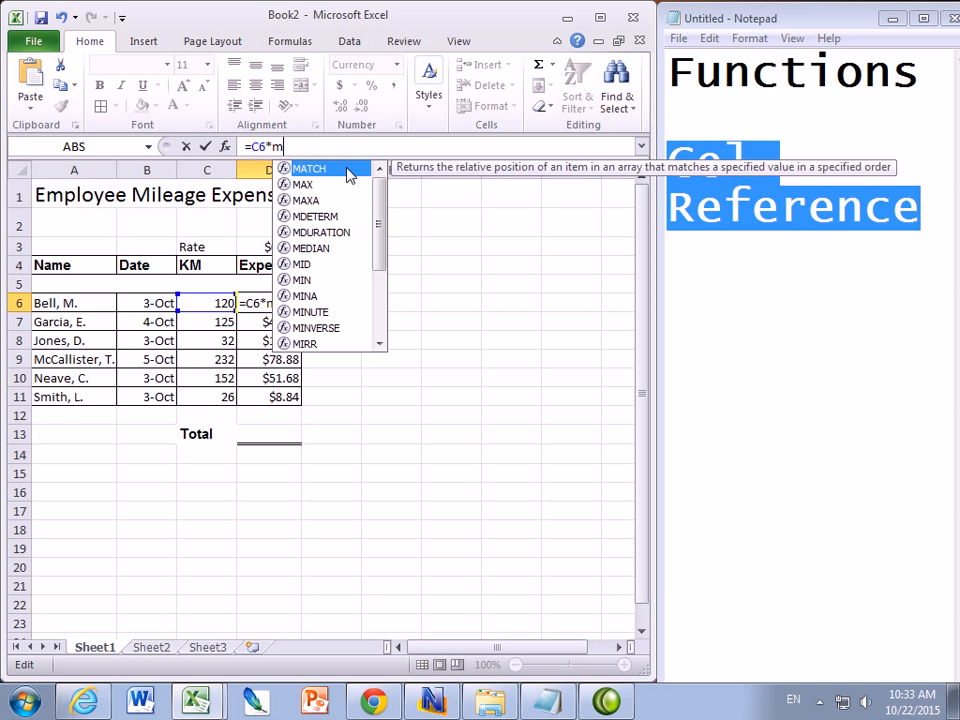
{"action": "type", "text": "ileagerate"}
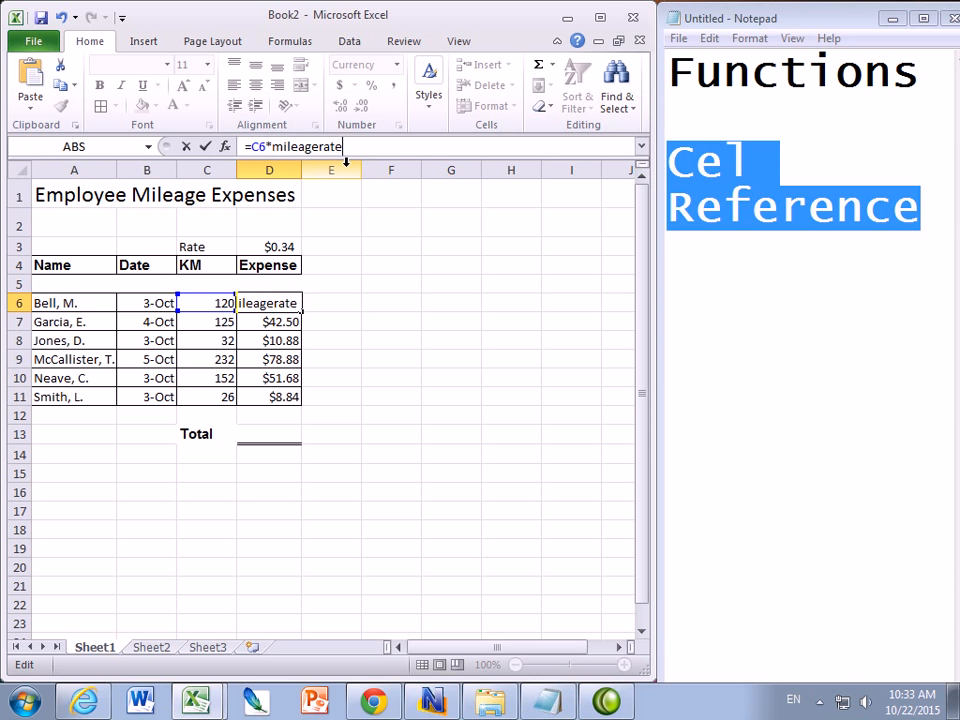
{"action": "key", "text": "Return"}
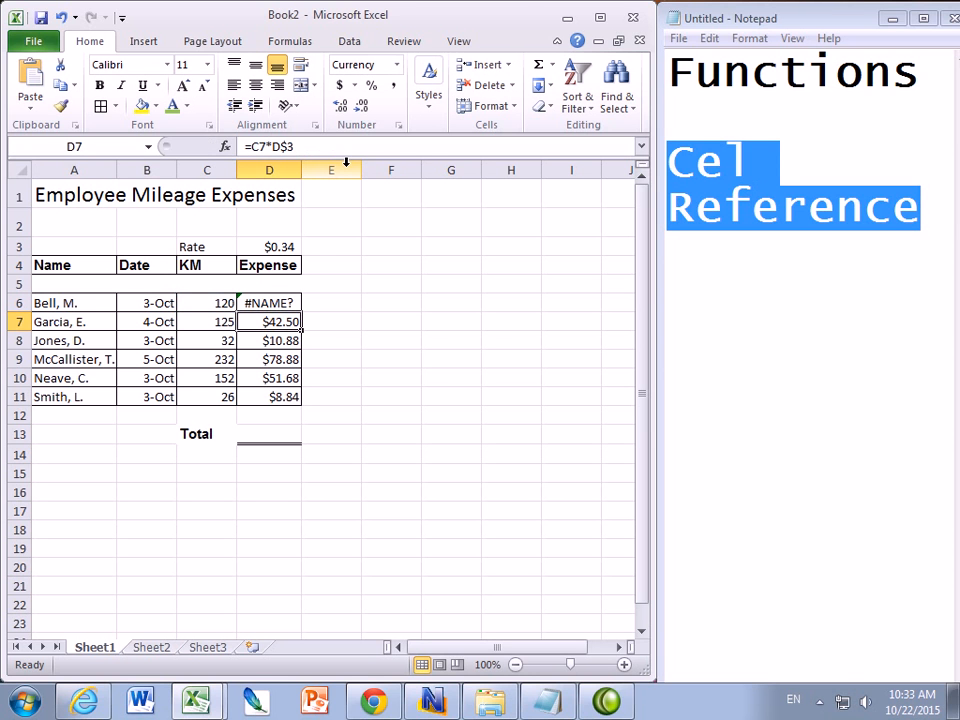
{"action": "left_click", "coordinate": [275, 302]}
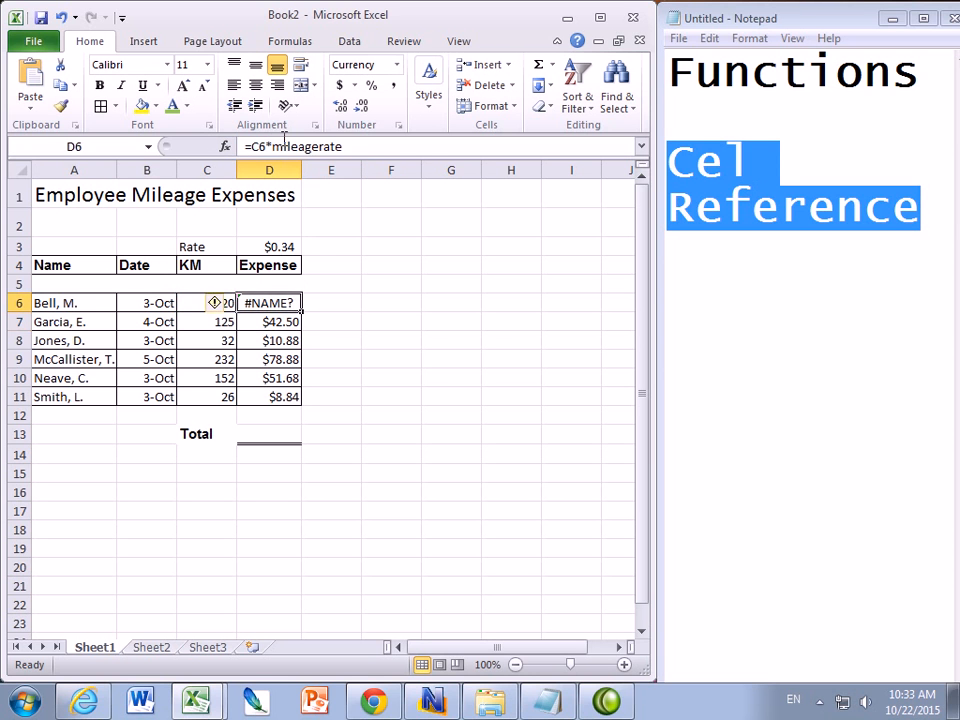
{"action": "left_click", "coordinate": [275, 150]}
{"action": "left_click_drag", "start_coordinate": [275, 150], "coordinate": [283, 150]}
{"action": "type", "text": "M"}
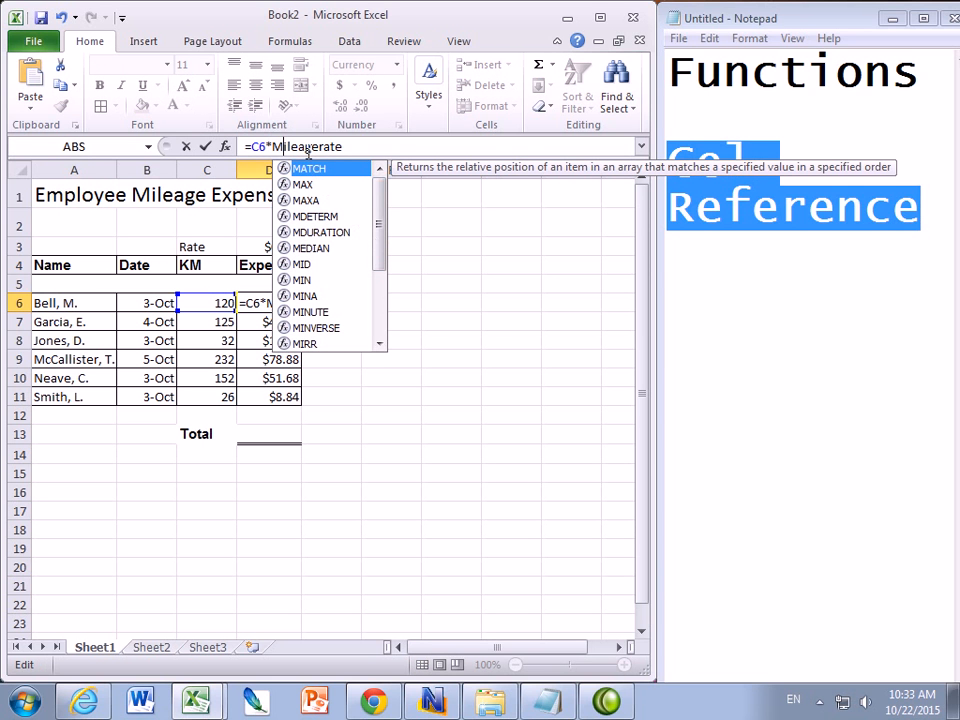
{"action": "left_click_drag", "start_coordinate": [318, 146], "coordinate": [326, 146]}
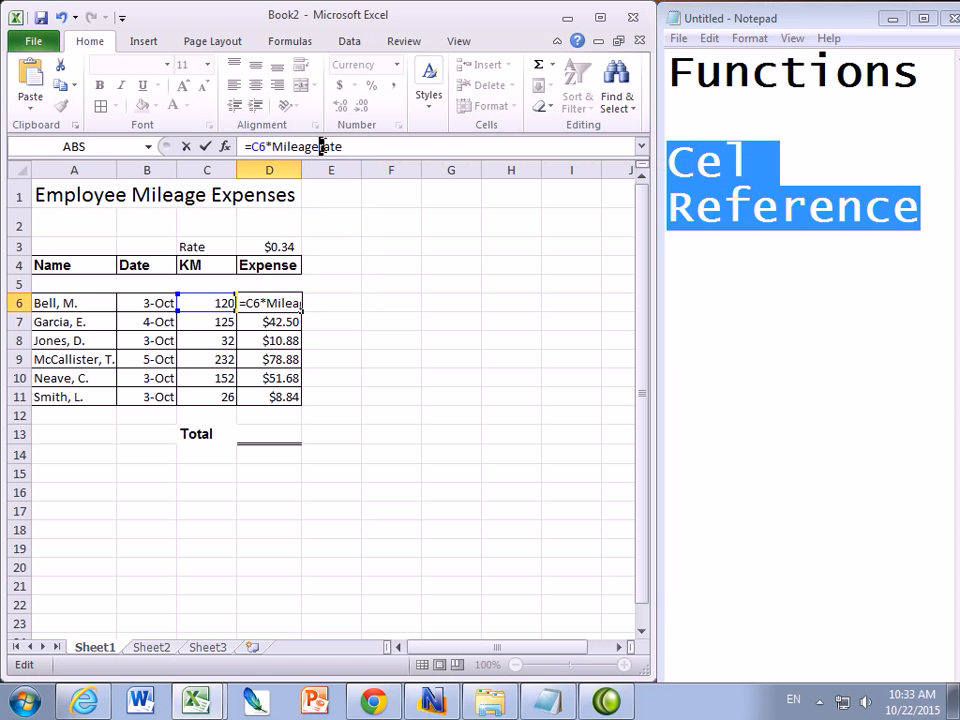
{"action": "type", "text": "R"}
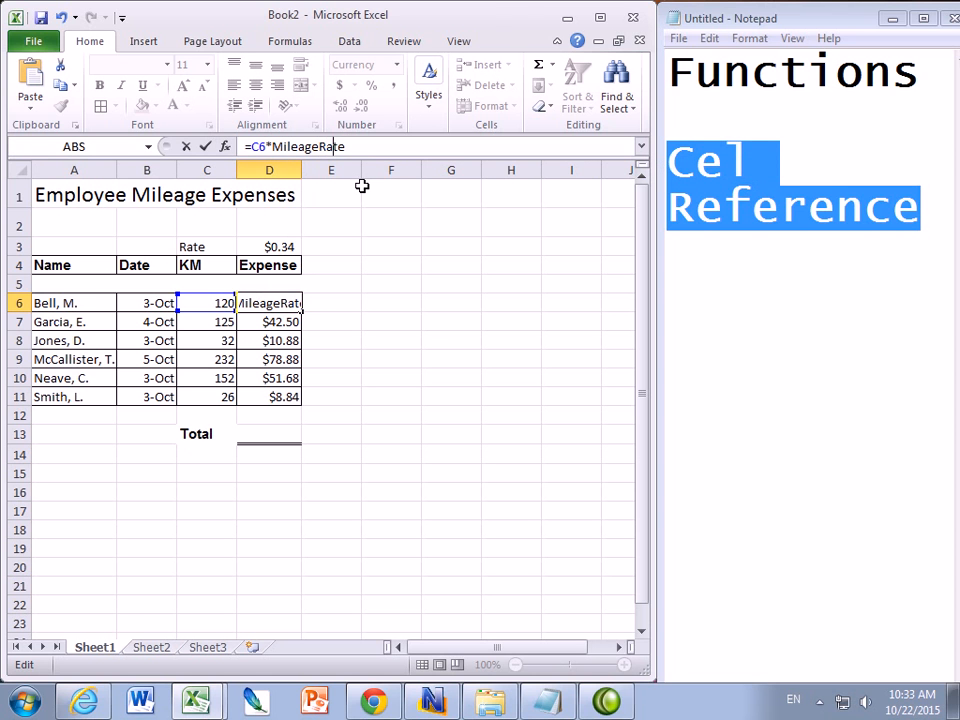
{"action": "key", "text": "Return"}
Name the rate cell D3 MileageRate
{"action": "left_click", "coordinate": [262, 284]}
{"action": "left_click", "coordinate": [258, 302]}
{"action": "left_click", "coordinate": [258, 246]}
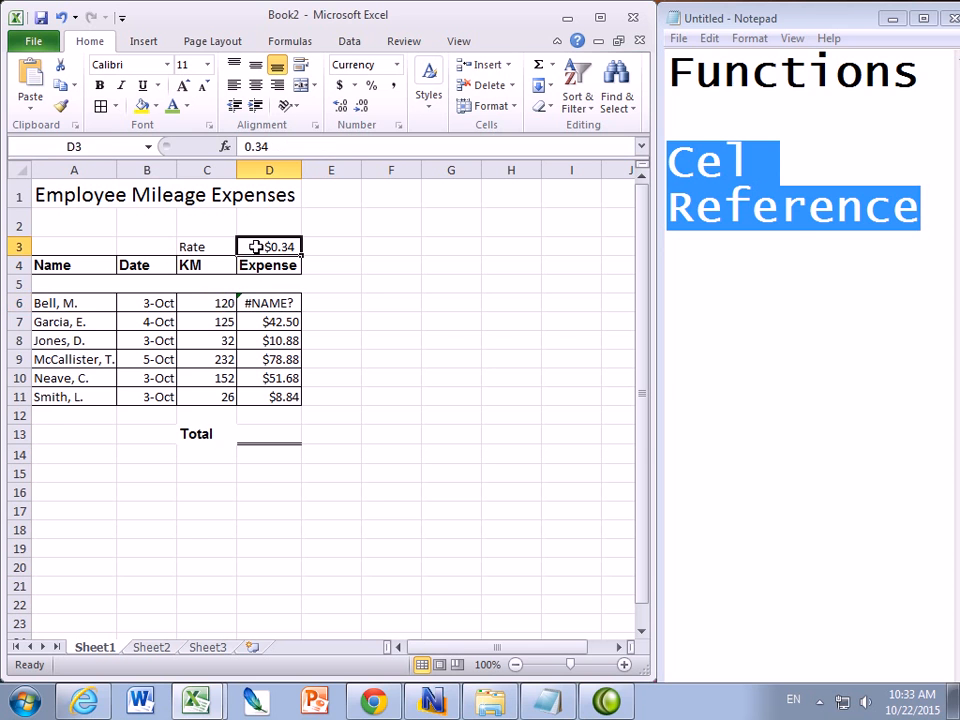
{"action": "left_click", "coordinate": [110, 146]}
{"action": "type", "text": "MileageRate"}
{"action": "key", "text": "Return"}
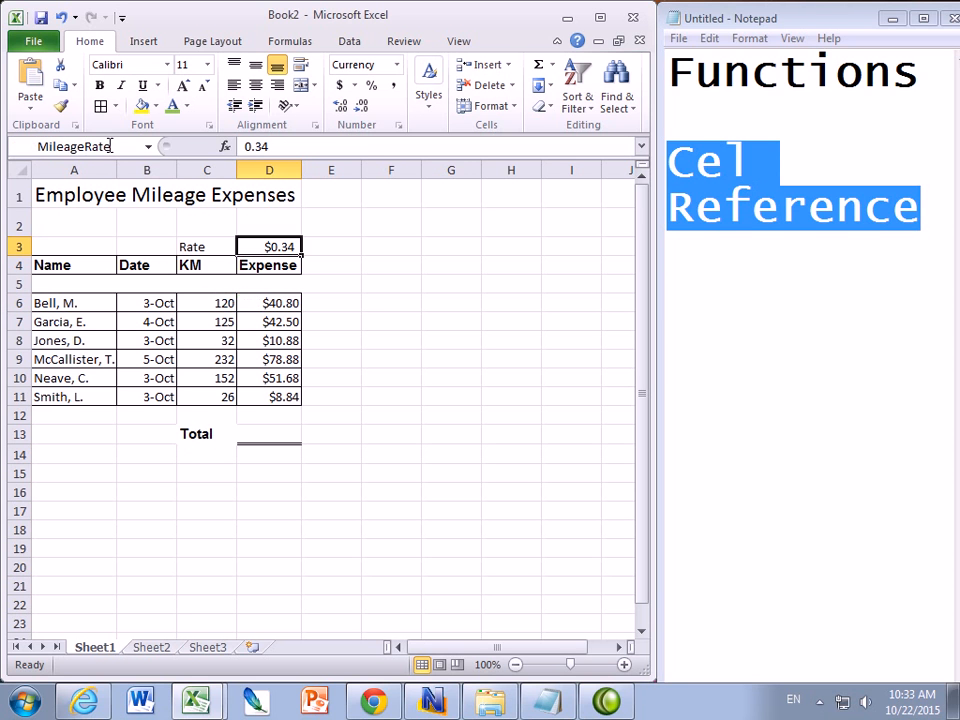
Fill D6's MileageRate formula down through D11 and check the copied formulas
{"action": "left_click", "coordinate": [259, 301]}
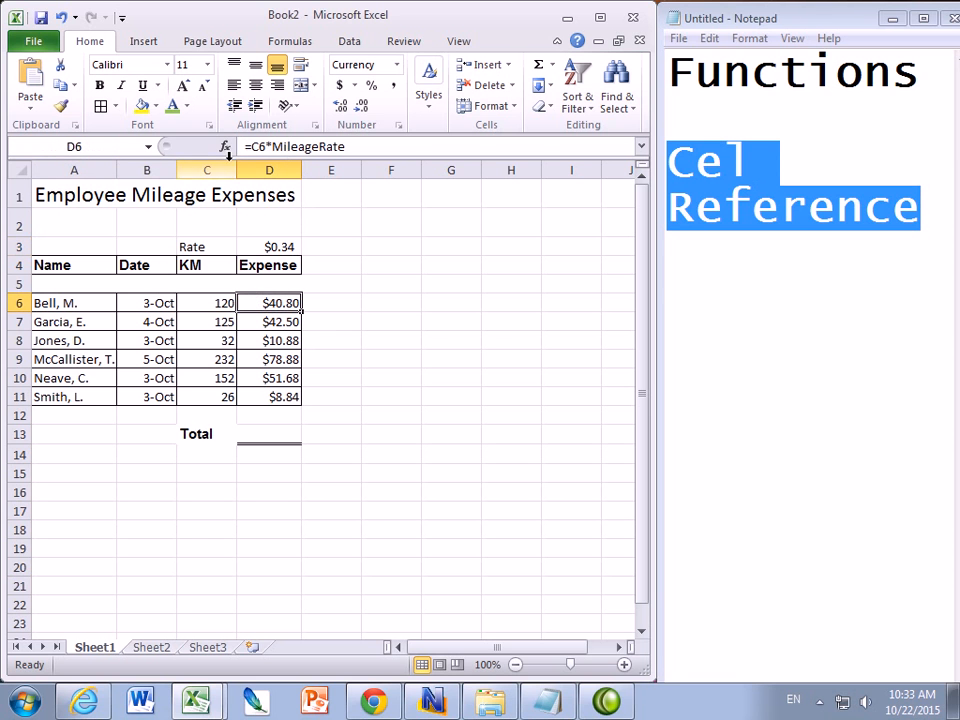
{"action": "left_click", "coordinate": [268, 247]}
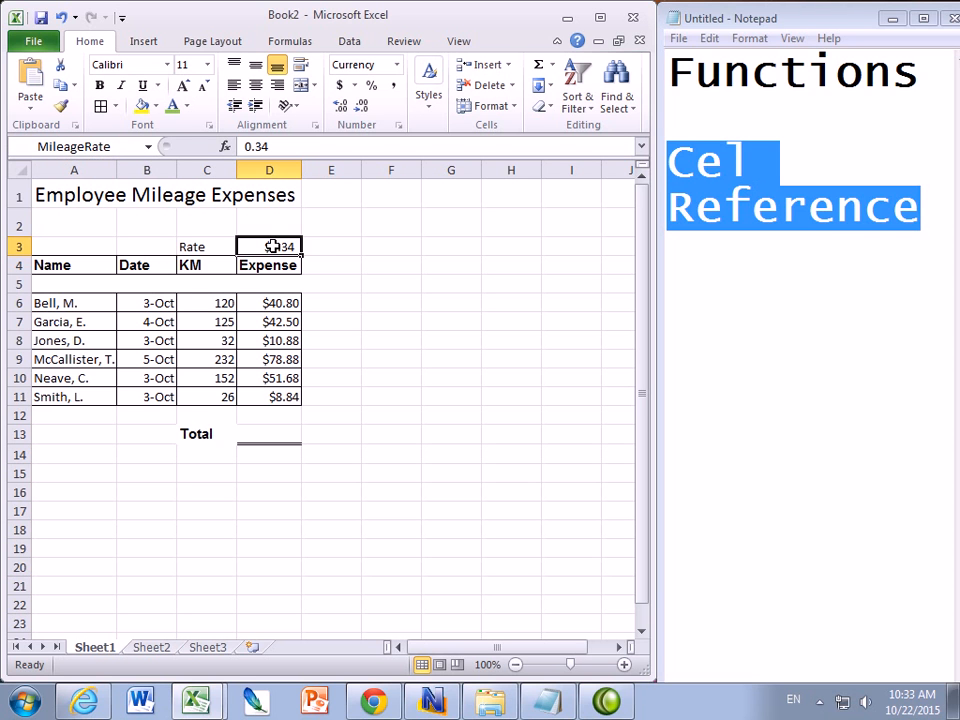
{"action": "left_click", "coordinate": [268, 302]}
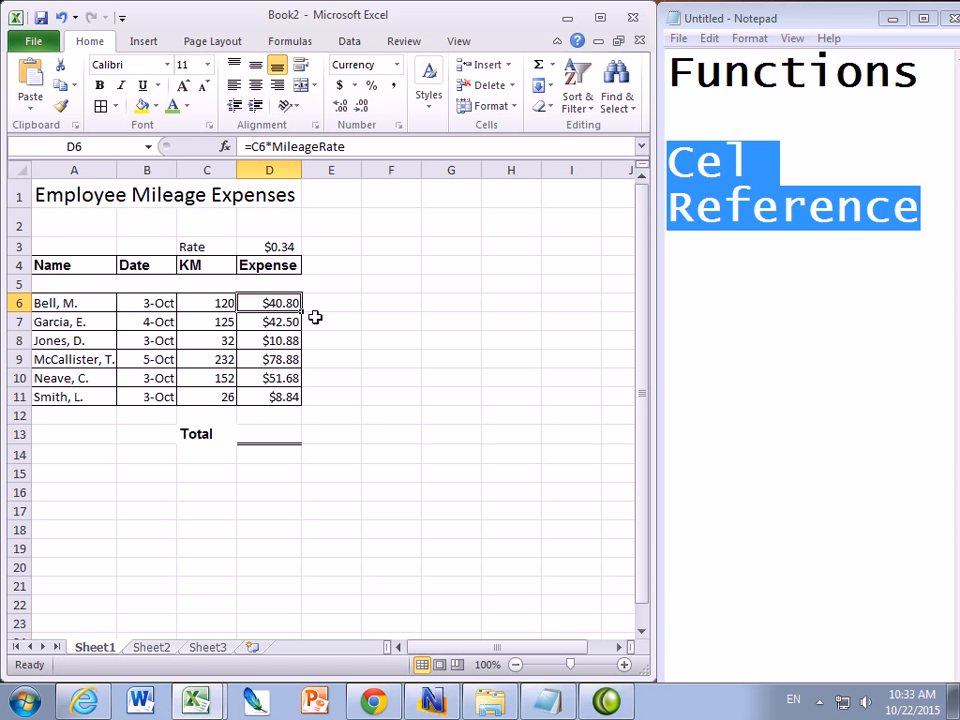
{"action": "left_click_drag", "start_coordinate": [299, 312], "coordinate": [288, 398]}
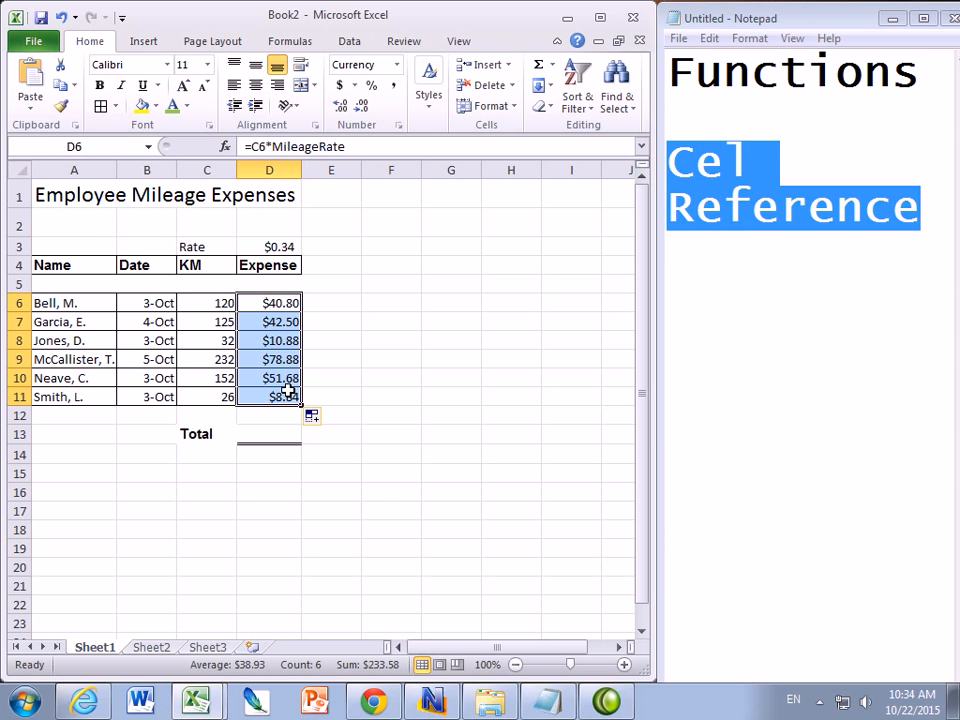
{"action": "left_click", "coordinate": [268, 322]}
{"action": "left_click", "coordinate": [266, 358]}
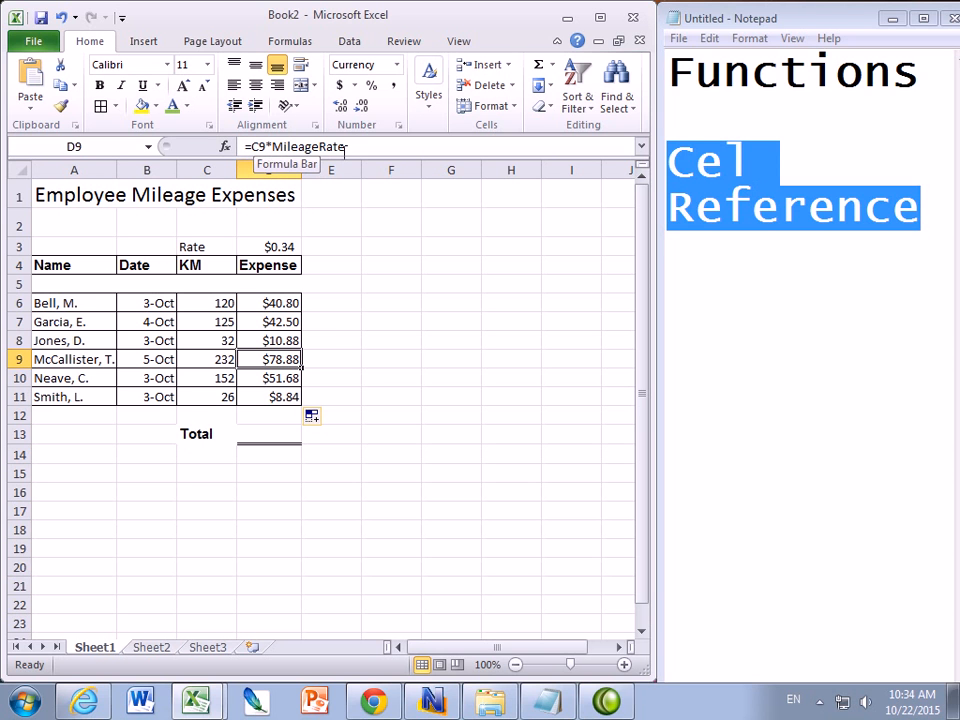
Insert a SUM function in the Total cell D13 adding the expenses in D6:D11
{"action": "left_click", "coordinate": [269, 433]}
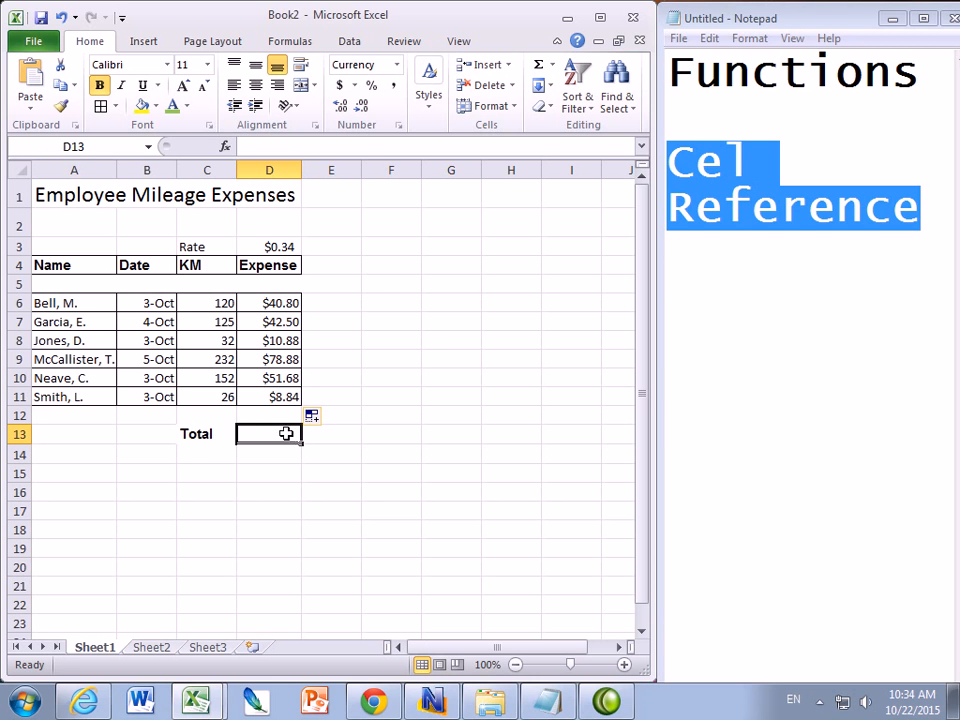
{"action": "left_click", "coordinate": [225, 148]}
{"action": "left_click_drag", "start_coordinate": [216, 331], "coordinate": [222, 247]}
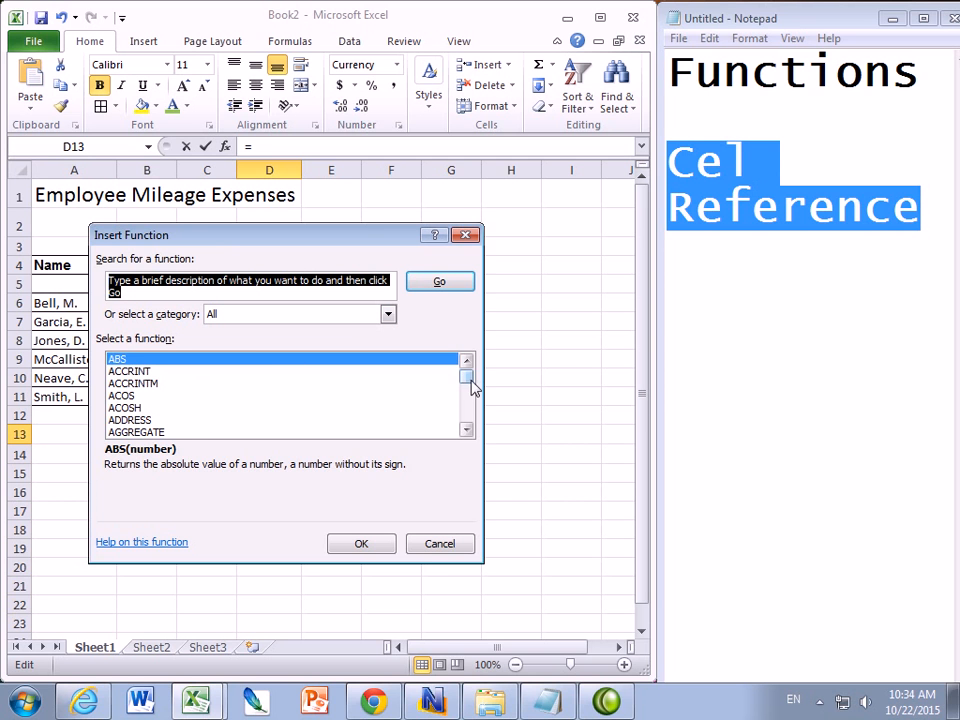
{"action": "left_click_drag", "start_coordinate": [467, 376], "coordinate": [467, 412]}
{"action": "left_click", "coordinate": [388, 316]}
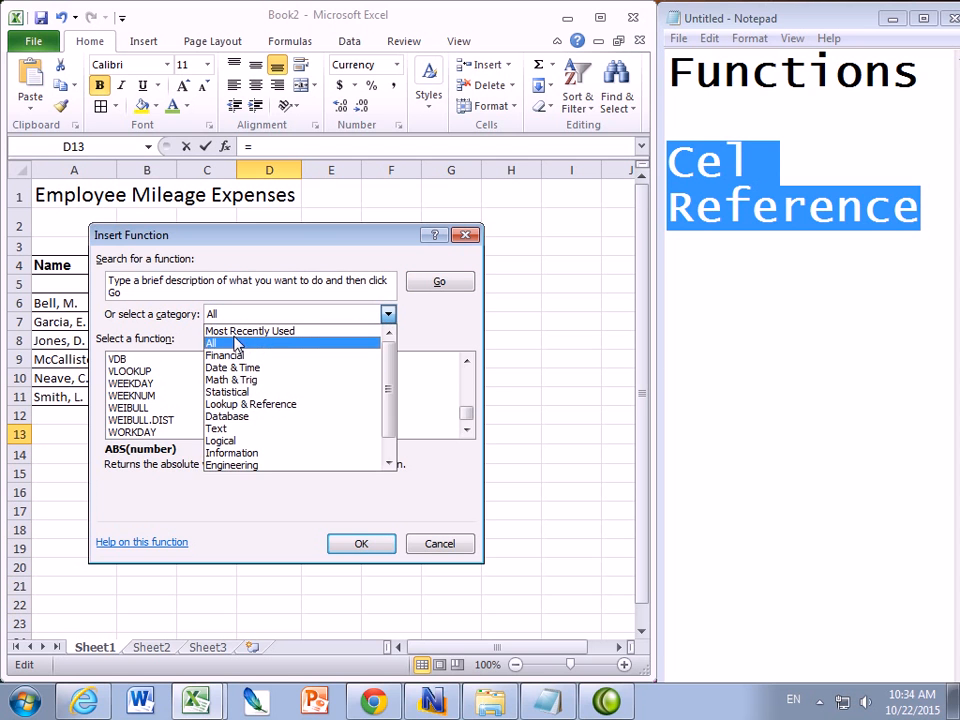
{"action": "left_click", "coordinate": [366, 332]}
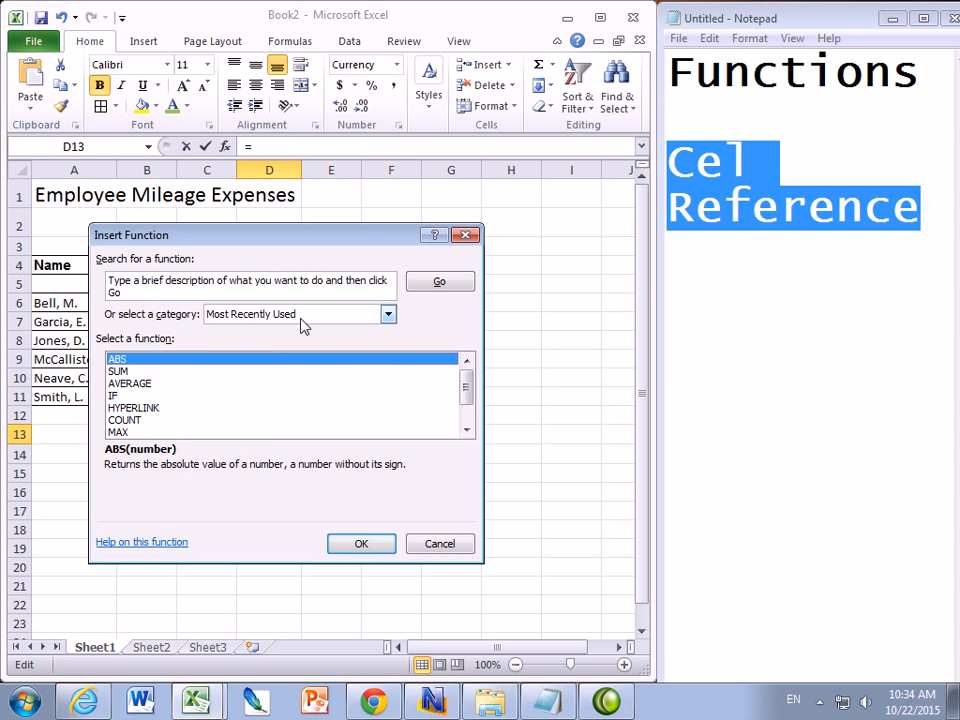
{"action": "left_click", "coordinate": [128, 371]}
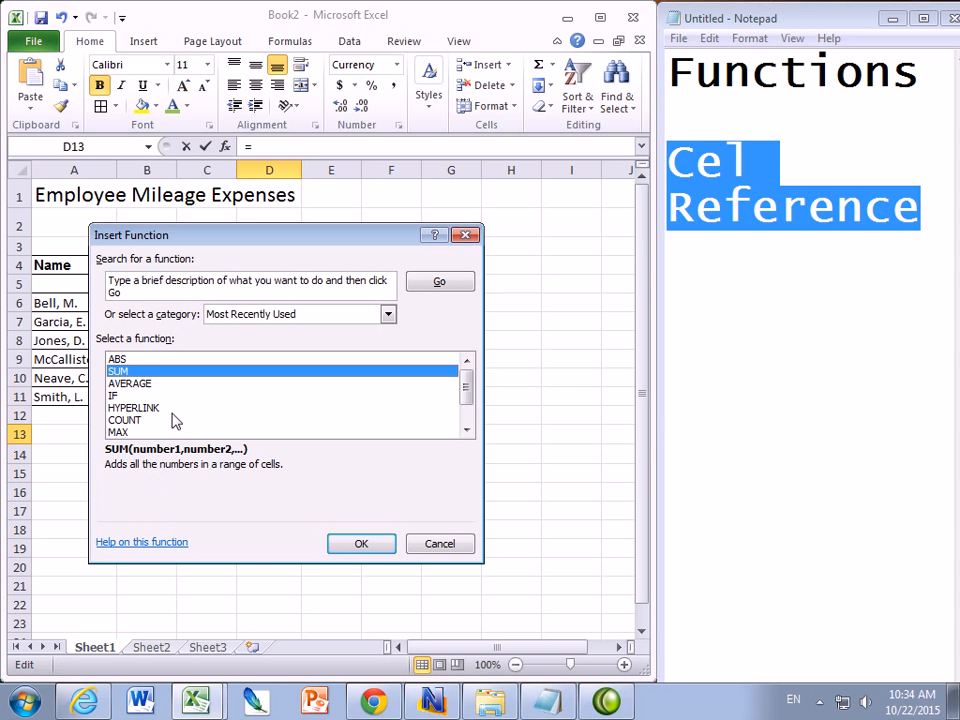
{"action": "left_click", "coordinate": [359, 545]}
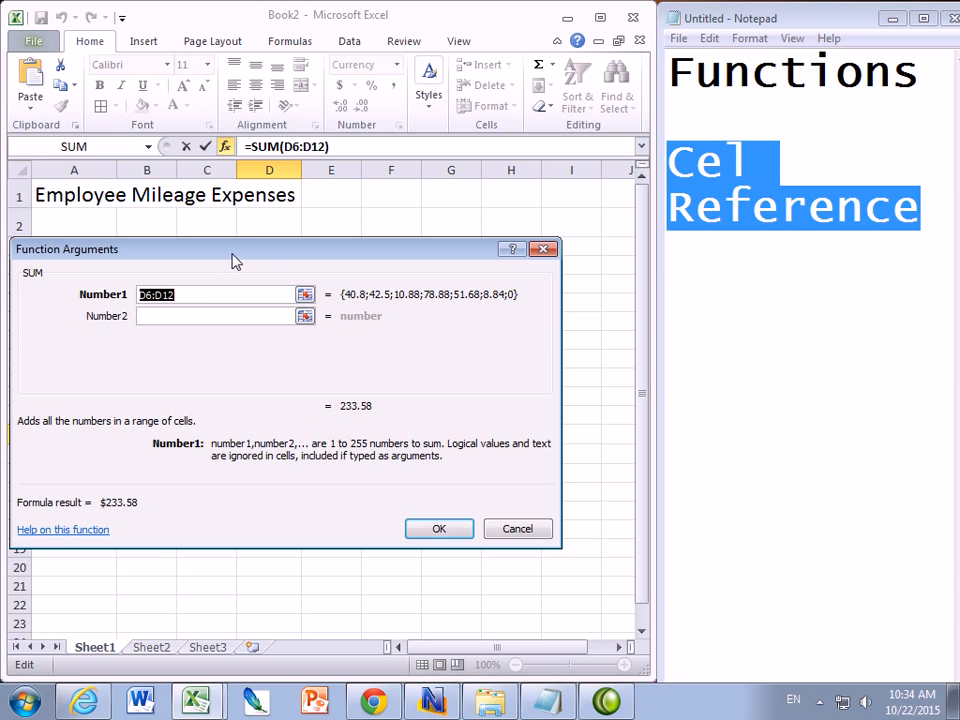
{"action": "left_click_drag", "start_coordinate": [255, 262], "coordinate": [305, 261]}
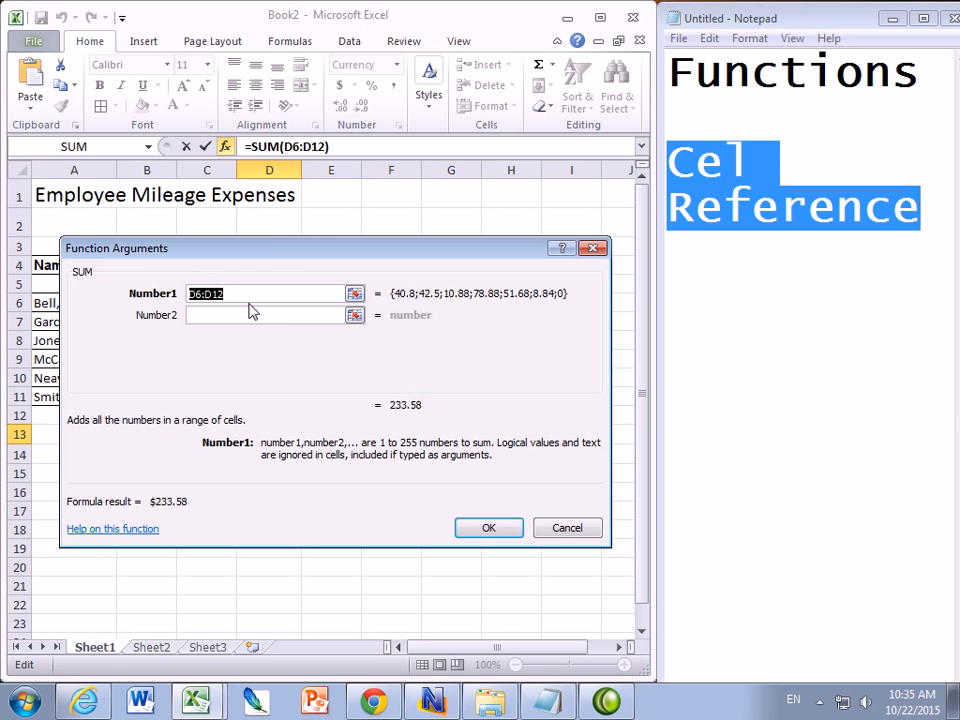
{"action": "left_click_drag", "start_coordinate": [280, 243], "coordinate": [283, 412]}
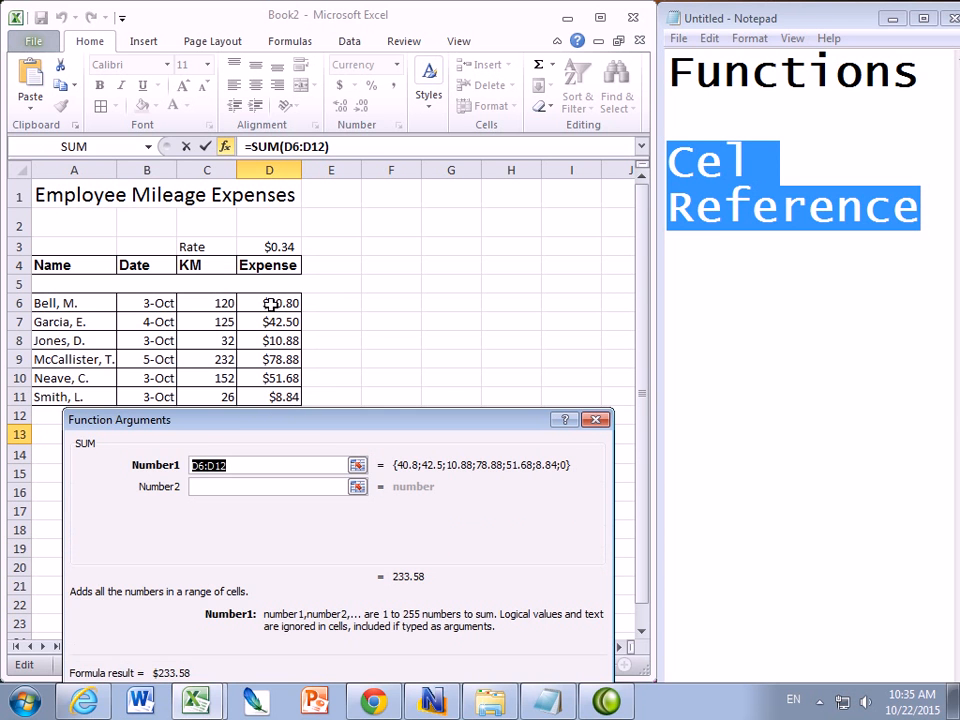
{"action": "left_click_drag", "start_coordinate": [270, 302], "coordinate": [268, 400]}
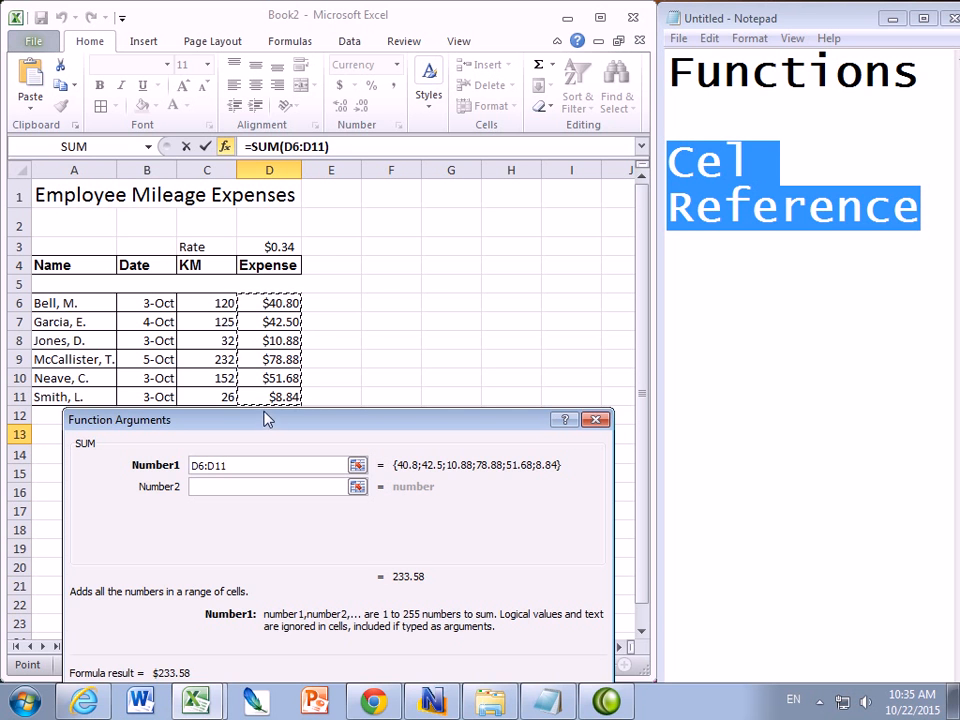
{"action": "left_click_drag", "start_coordinate": [332, 422], "coordinate": [340, 284]}
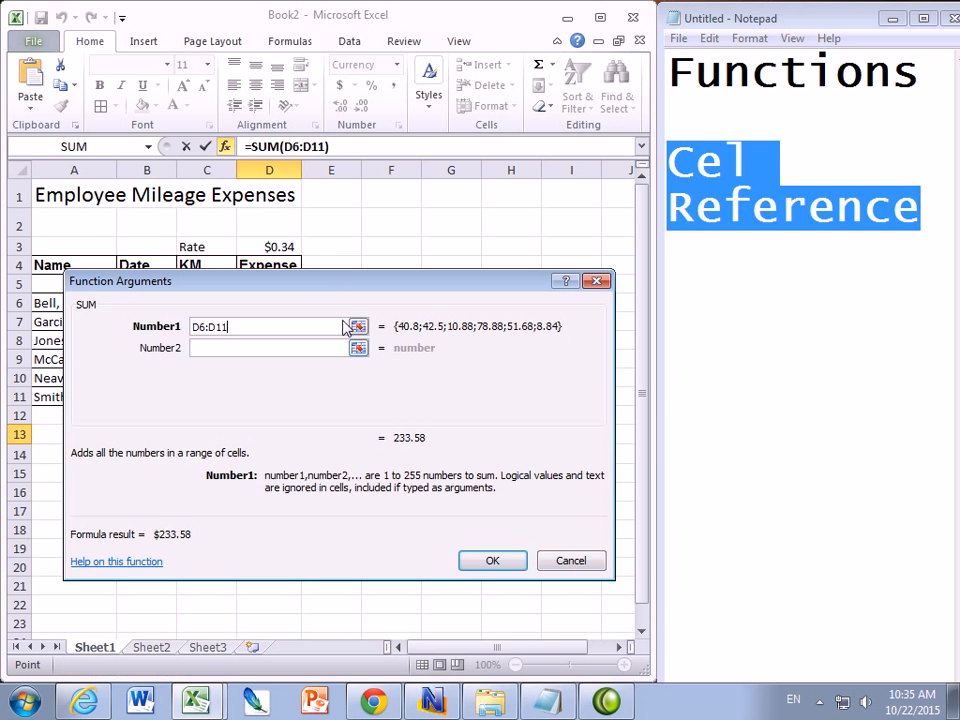
{"action": "left_click", "coordinate": [495, 565]}
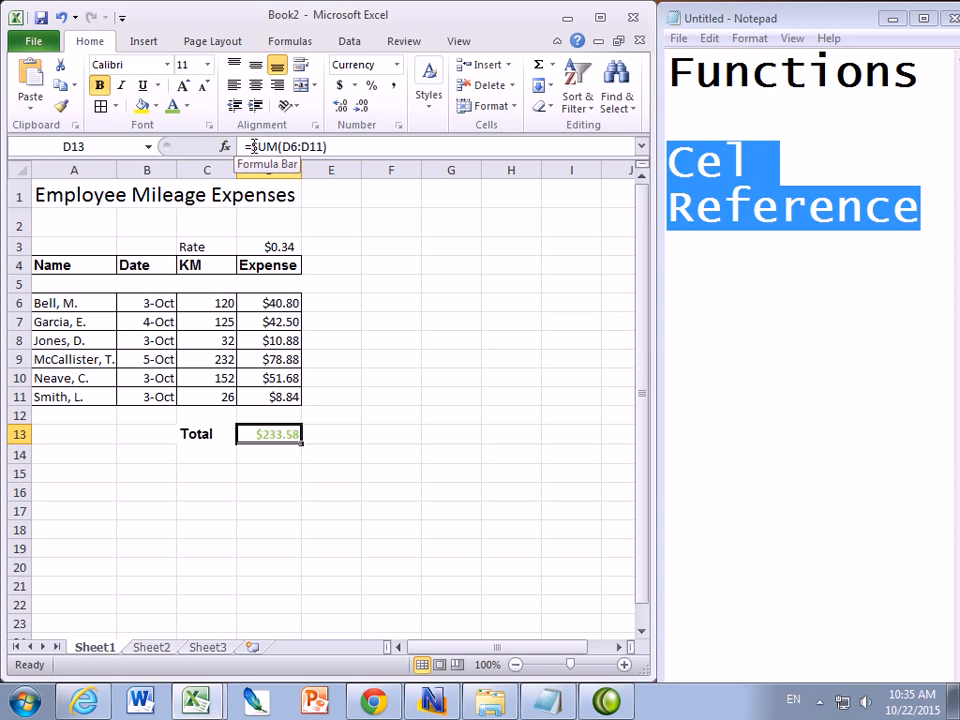
Inspect the SUM formula in the Total cell D13
{"action": "left_click_drag", "start_coordinate": [342, 147], "coordinate": [251, 148]}
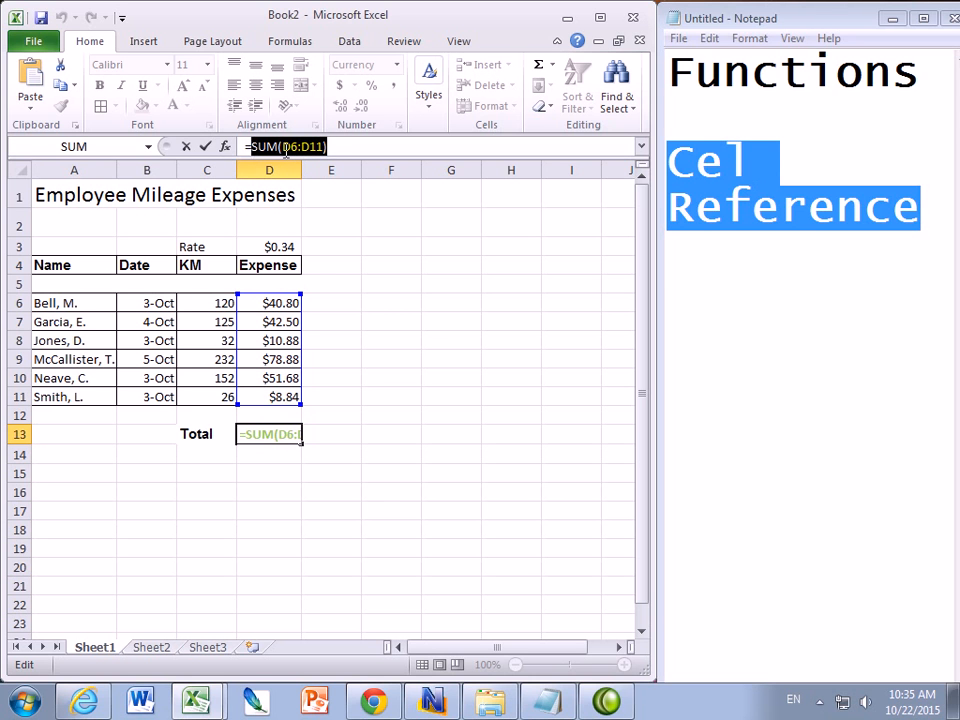
{"action": "left_click", "coordinate": [336, 147]}
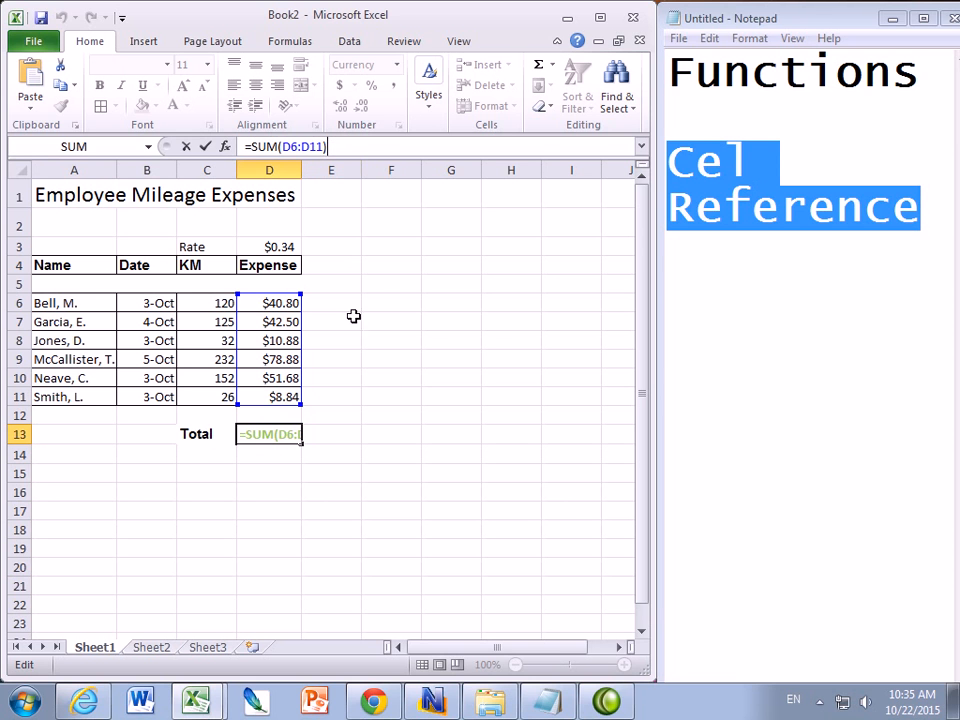
{"action": "key", "text": "Return"}
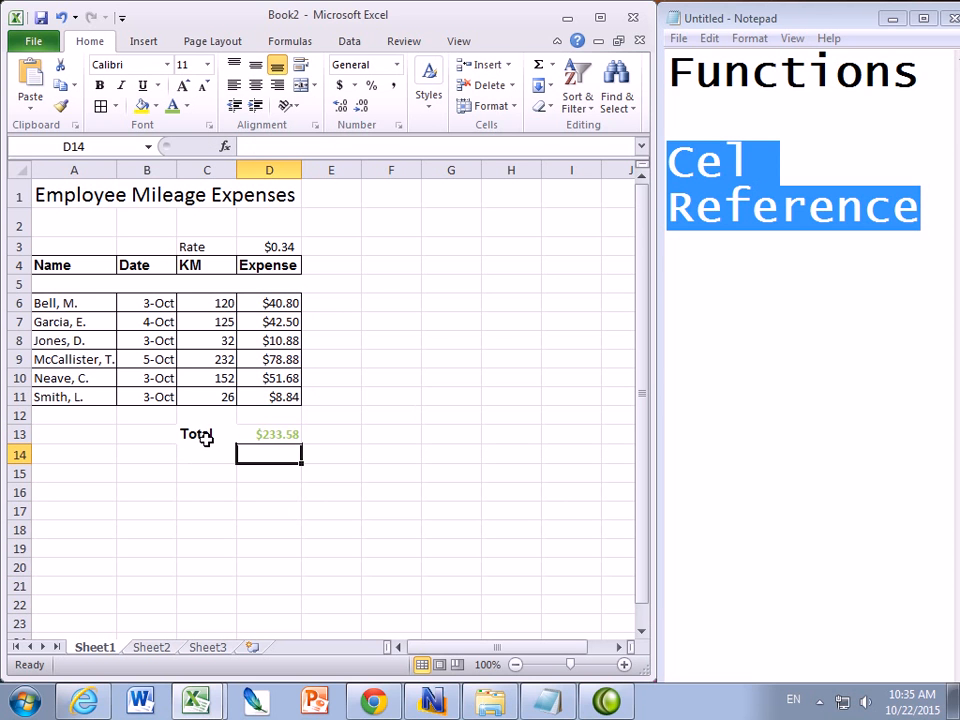
{"action": "left_click", "coordinate": [280, 434]}
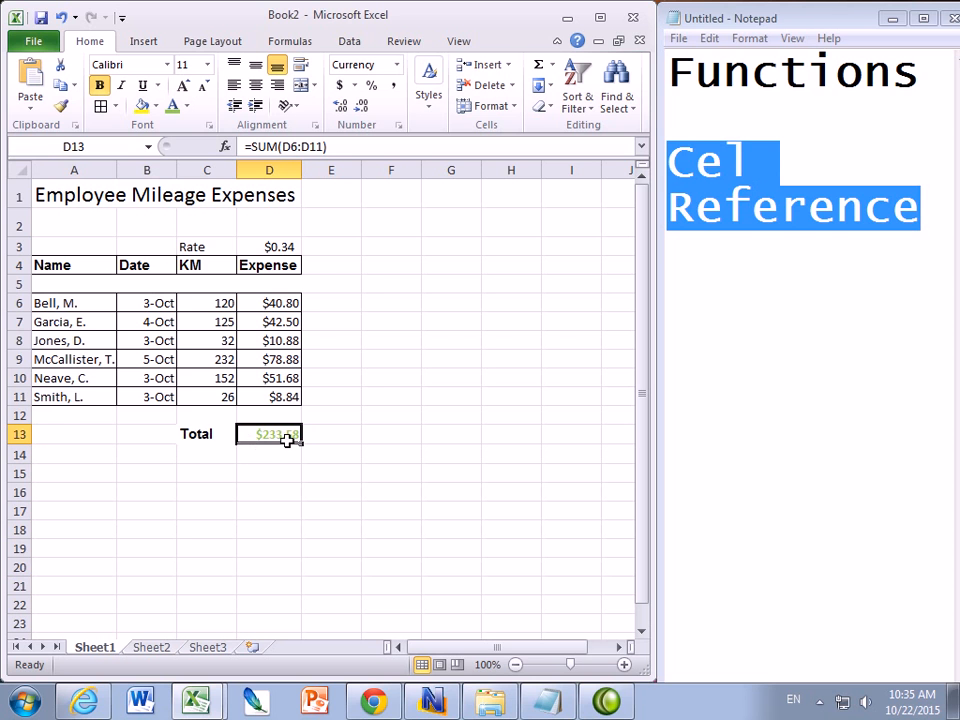
{"action": "left_click", "coordinate": [274, 491]}
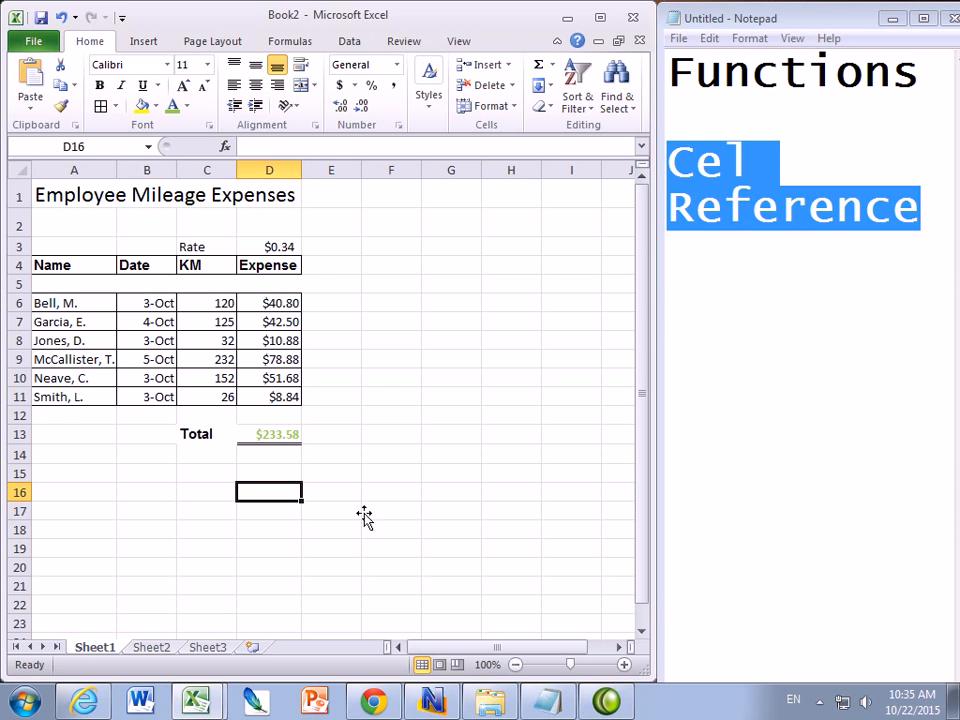